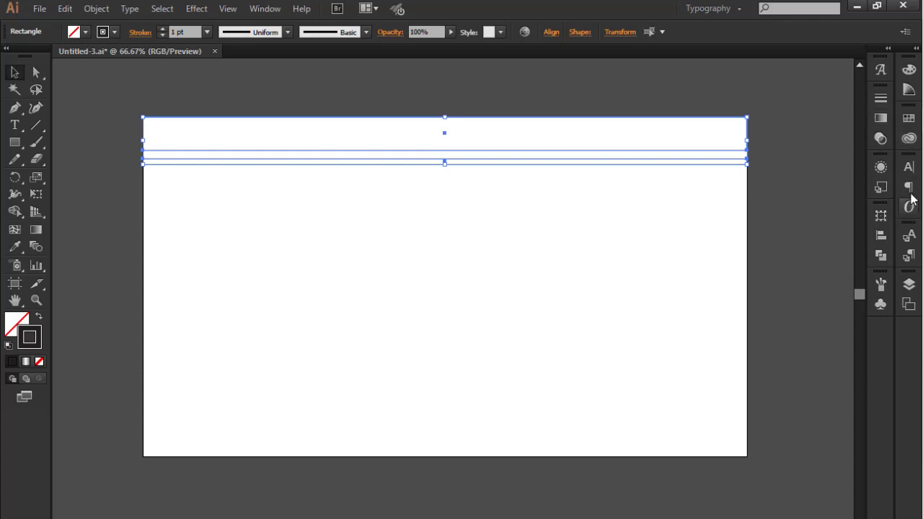
{"action": "left_click", "coordinate": [881, 235]}
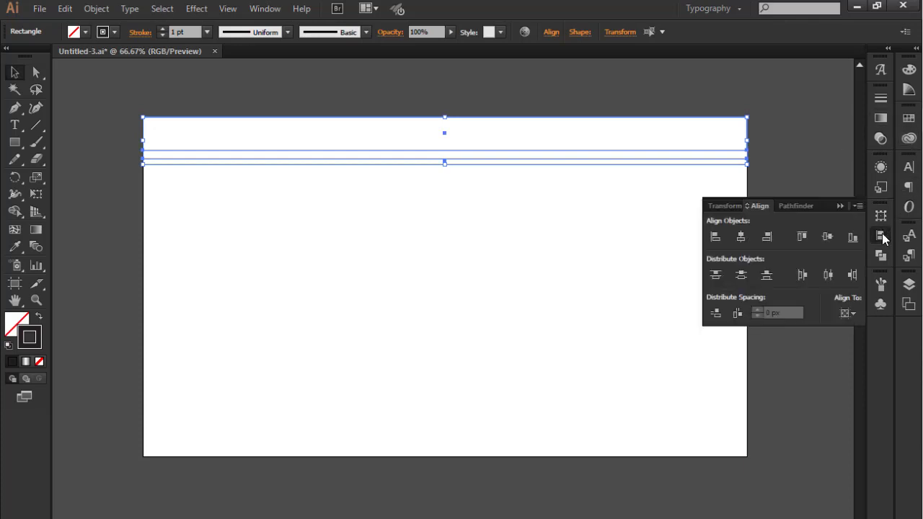
{"action": "left_click", "coordinate": [839, 206]}
{"action": "left_click", "coordinate": [801, 211]}
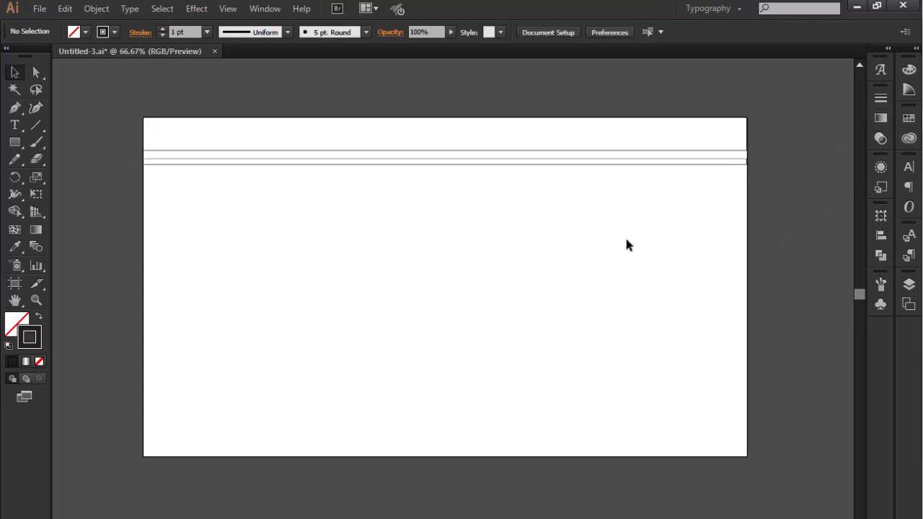
Step: Draw a wide flat ellipse across the artboard's bottom edge, extending past both sides, and centre it horizontally on the artboard
{"action": "scroll", "coordinate": [624, 241], "scroll_direction": "down", "scroll_amount": 1}
{"action": "left_click_drag", "start_coordinate": [14, 142], "coordinate": [37, 176]}
{"action": "left_click_drag", "start_coordinate": [72, 482], "coordinate": [799, 368]}
{"action": "left_click", "coordinate": [881, 235]}
{"action": "left_click", "coordinate": [767, 238]}
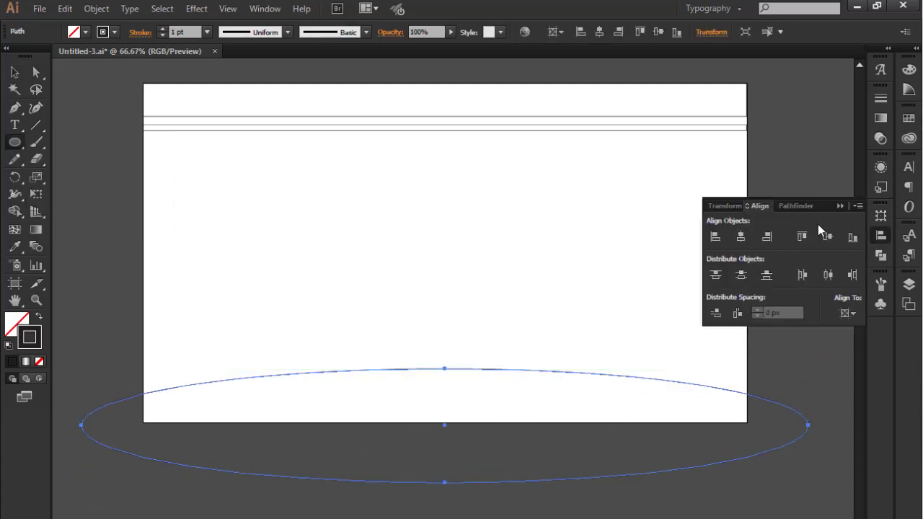
{"action": "left_click", "coordinate": [15, 72]}
{"action": "left_click", "coordinate": [84, 154]}
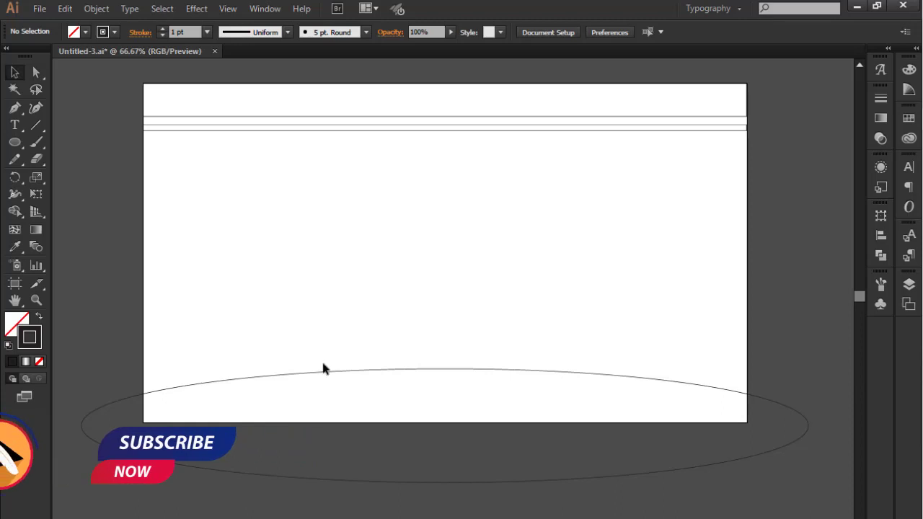
Step: Create two progressively larger concentric copies of the ellipse, scaled outward from its centre
{"action": "left_click", "coordinate": [351, 372]}
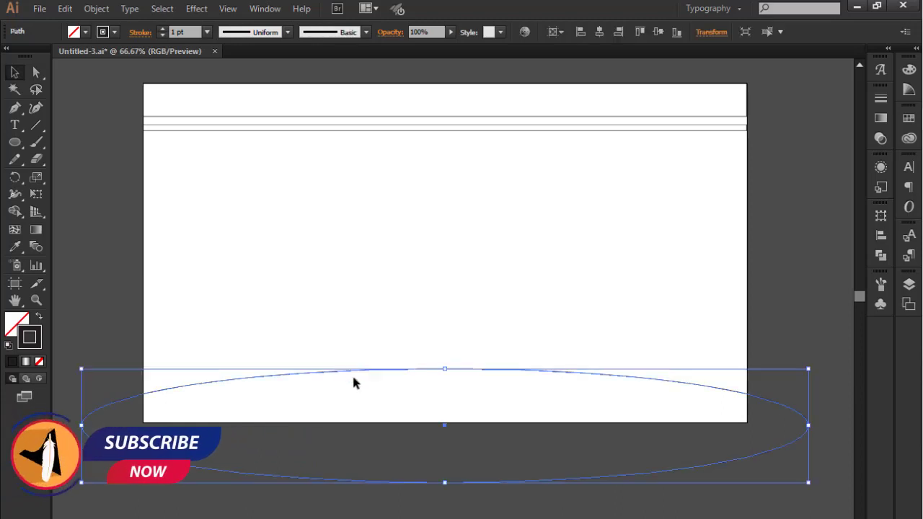
{"action": "left_click", "coordinate": [451, 373], "text": "ctrl+alt"}
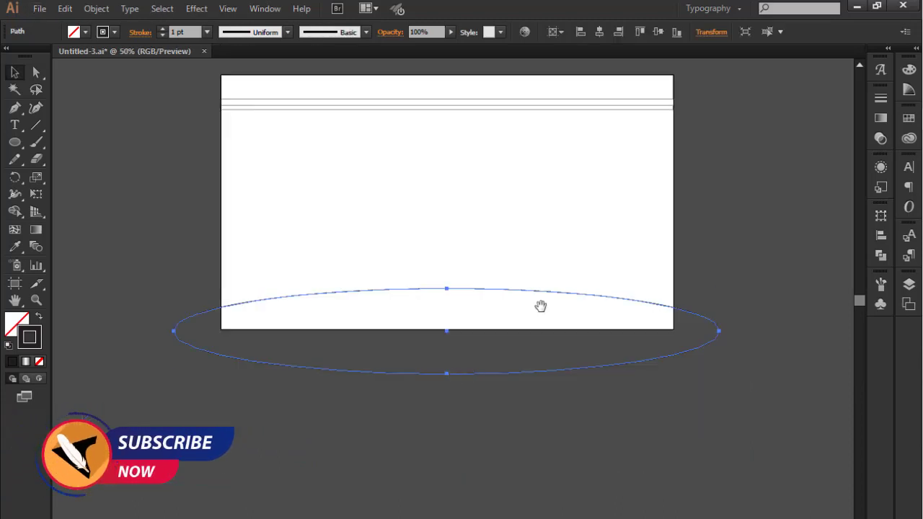
{"action": "left_click_drag", "start_coordinate": [719, 289], "coordinate": [785, 271]}
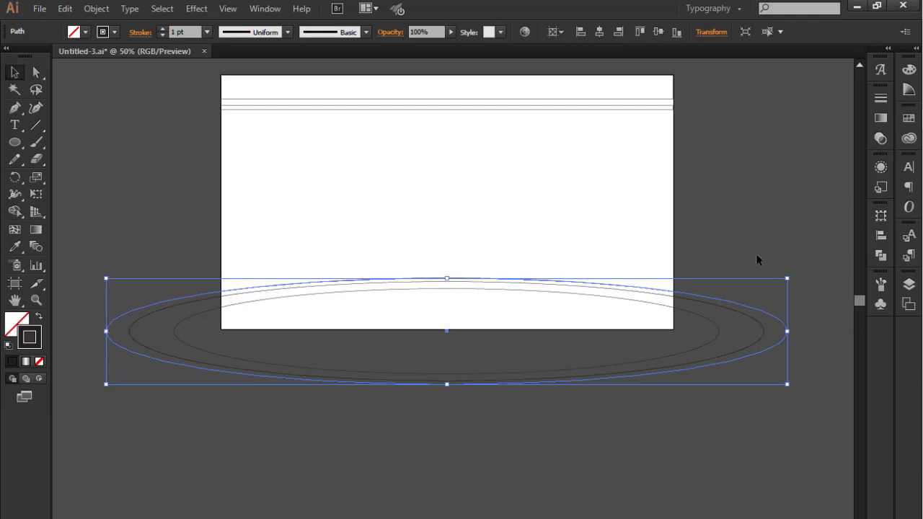
{"action": "left_click", "coordinate": [755, 253]}
Step: Draw an unfilled rectangle covering the whole artboard
{"action": "left_click_drag", "start_coordinate": [560, 220], "coordinate": [571, 265]}
{"action": "left_click_drag", "start_coordinate": [14, 142], "coordinate": [55, 144]}
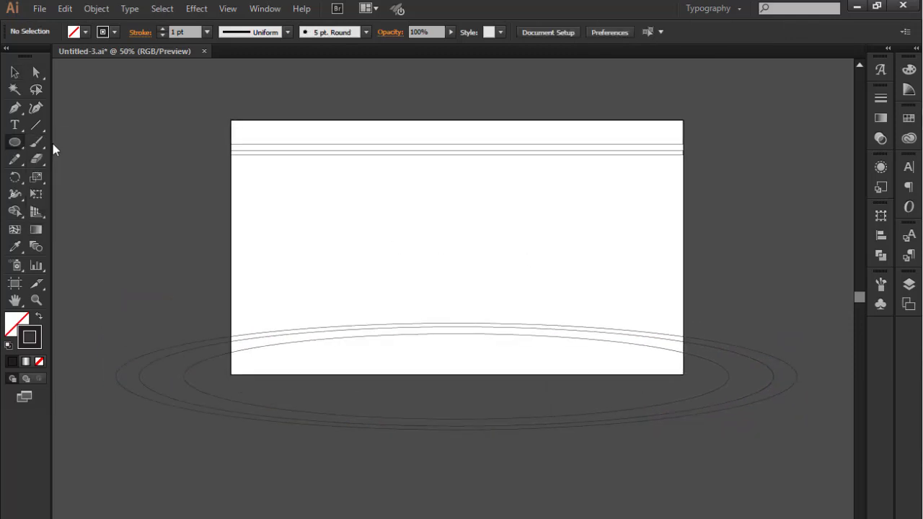
{"action": "left_click_drag", "start_coordinate": [231, 120], "coordinate": [682, 374]}
Step: Select all shapes and use the Shape Builder to remove the ellipse parts lying outside the artboard rectangle
{"action": "left_click", "coordinate": [15, 72]}
{"action": "left_click_drag", "start_coordinate": [179, 103], "coordinate": [730, 388]}
{"action": "left_click", "coordinate": [14, 211]}
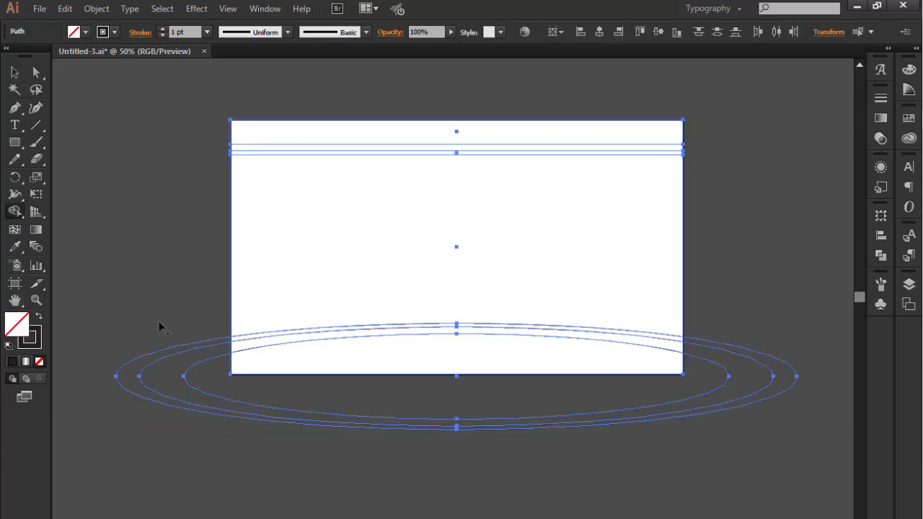
{"action": "left_click_drag", "start_coordinate": [208, 384], "coordinate": [196, 423]}
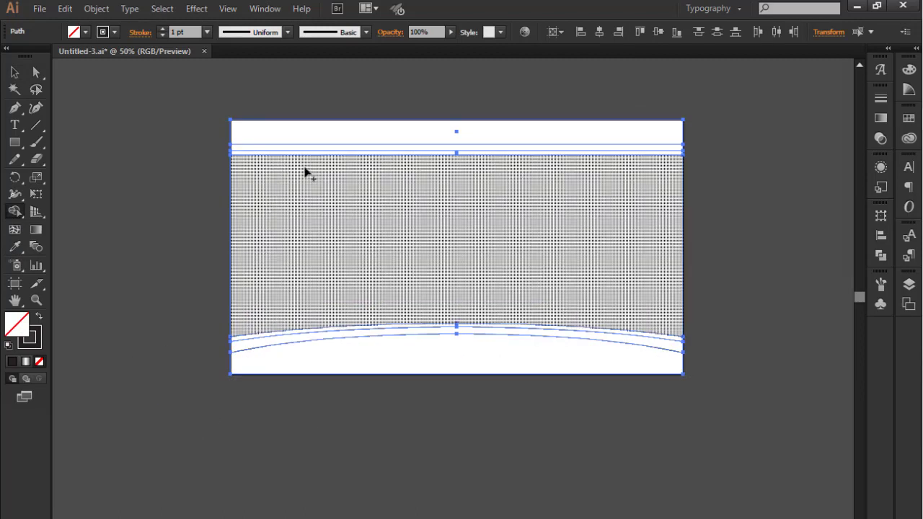
{"action": "left_click", "coordinate": [16, 74]}
{"action": "left_click", "coordinate": [150, 141]}
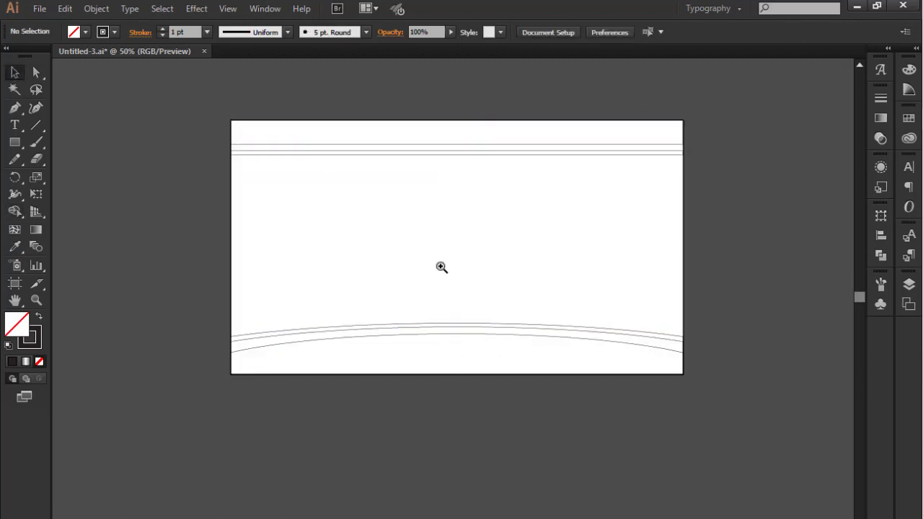
{"action": "left_click", "coordinate": [451, 267], "text": "ctrl"}
{"action": "left_click_drag", "start_coordinate": [404, 255], "coordinate": [397, 302]}
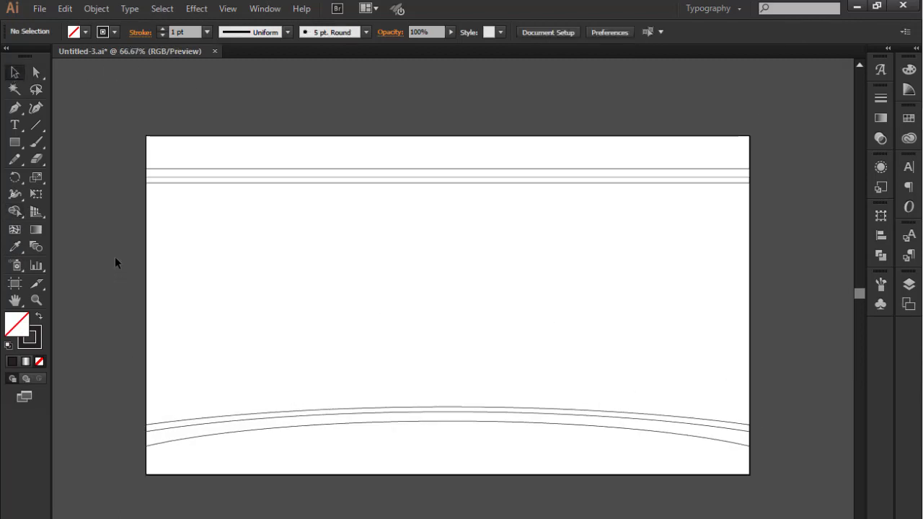
{"action": "left_click_drag", "start_coordinate": [115, 263], "coordinate": [181, 298]}
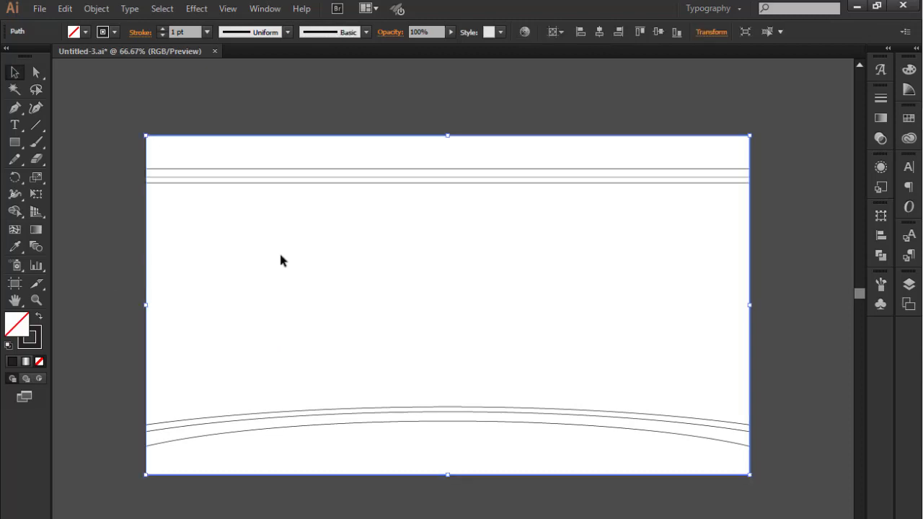
{"action": "left_click", "coordinate": [109, 195]}
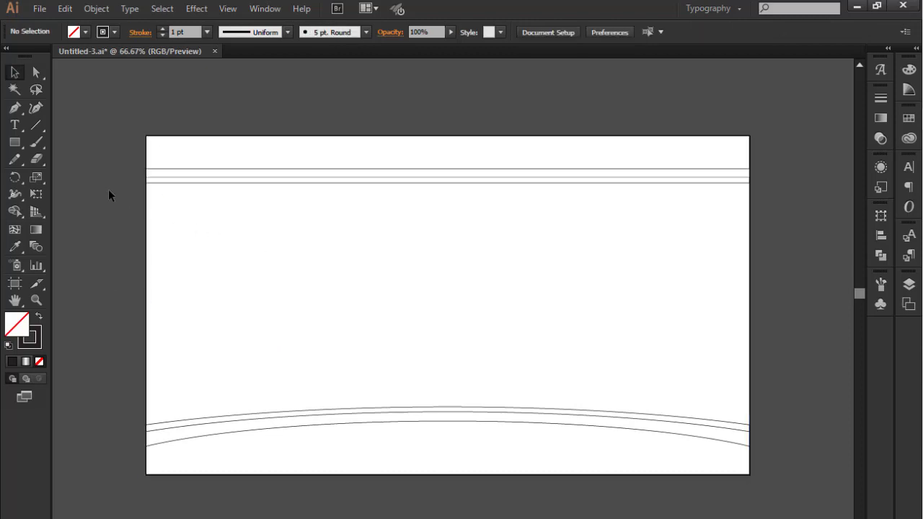
Step: Fill the lowest curved shape with the white-to-black linear gradient swatch
{"action": "left_click", "coordinate": [221, 437]}
{"action": "left_click", "coordinate": [908, 117]}
{"action": "left_click", "coordinate": [823, 169]}
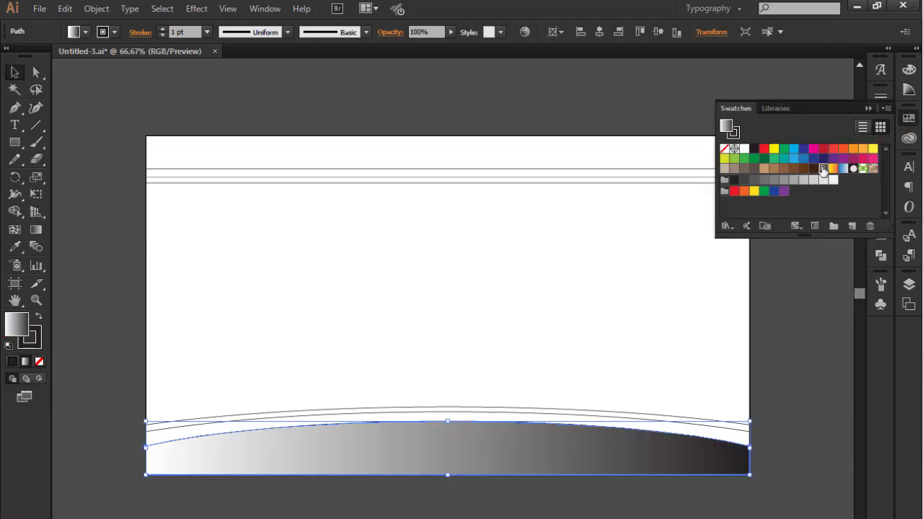
Step: Rearrange the lowest shape's gradient to a white stop at 52.15% between black stops at 0% and 100%
{"action": "left_click", "coordinate": [880, 117]}
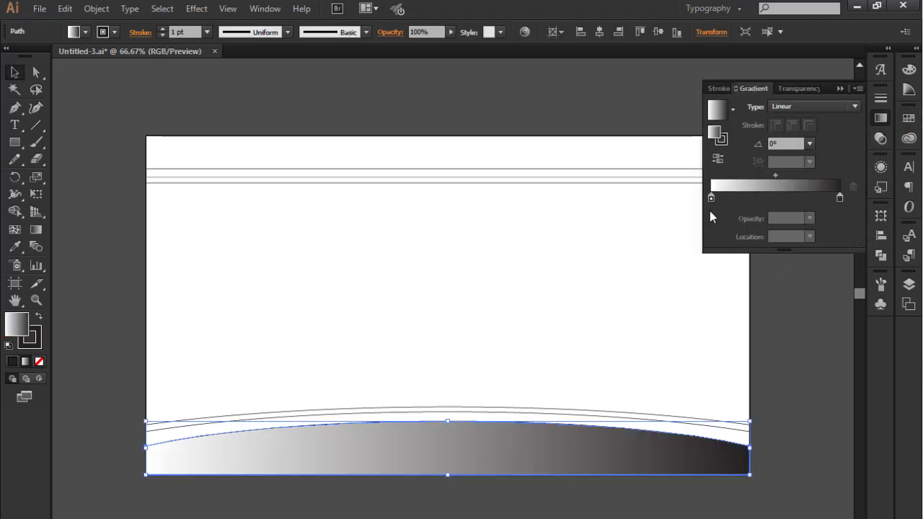
{"action": "left_click_drag", "start_coordinate": [711, 198], "coordinate": [778, 199]}
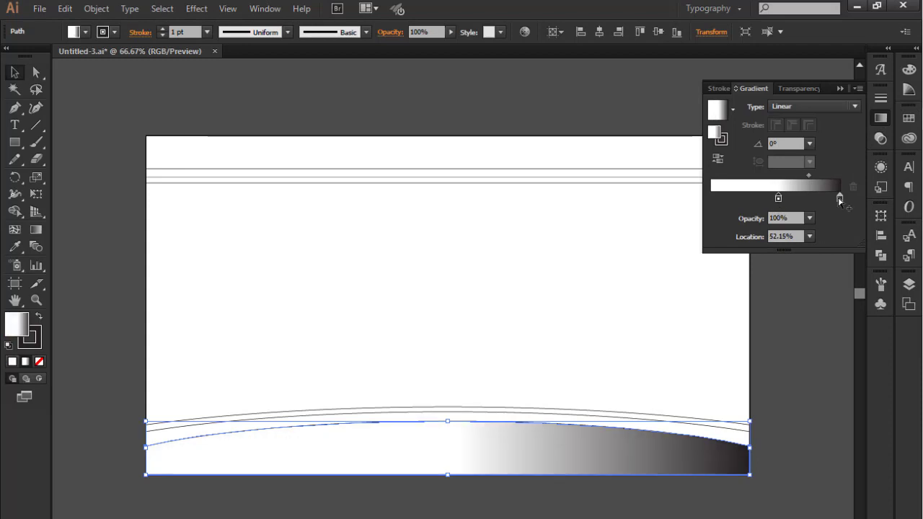
{"action": "left_click_drag", "start_coordinate": [839, 199], "coordinate": [704, 206]}
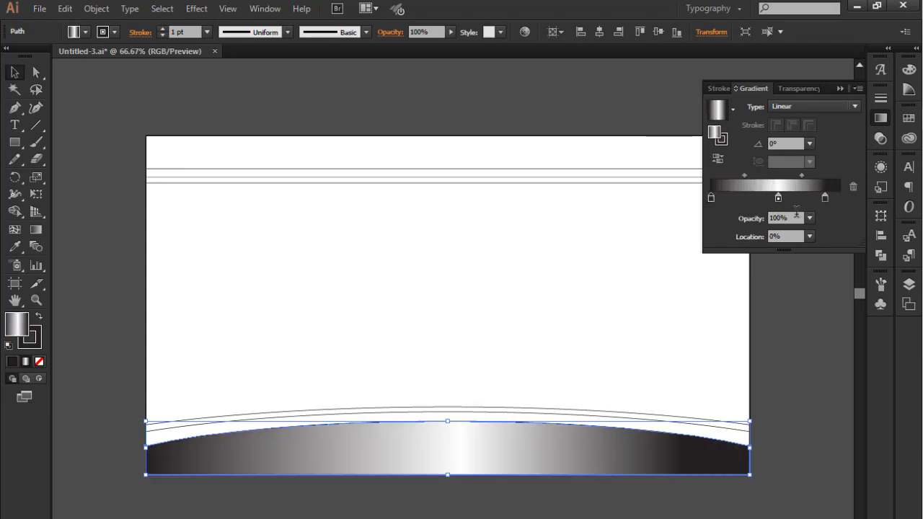
{"action": "left_click_drag", "start_coordinate": [826, 198], "coordinate": [845, 193]}
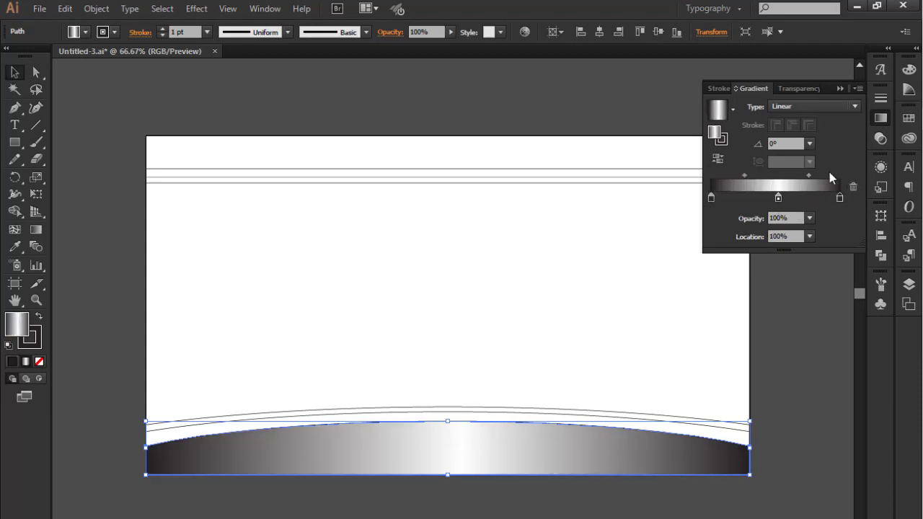
{"action": "left_click", "coordinate": [840, 88]}
{"action": "left_click", "coordinate": [798, 312]}
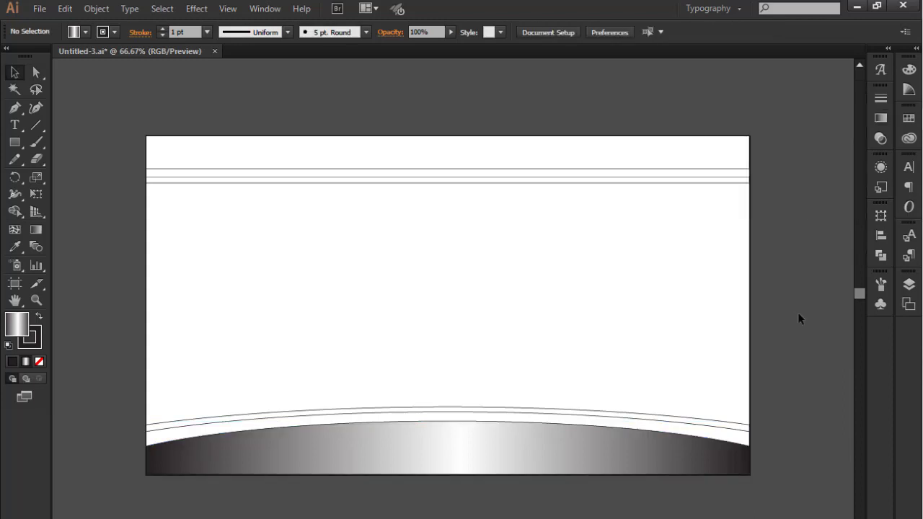
Step: Cut the middle curved shape and paste it in place in front of the other shapes
{"action": "left_click", "coordinate": [486, 415]}
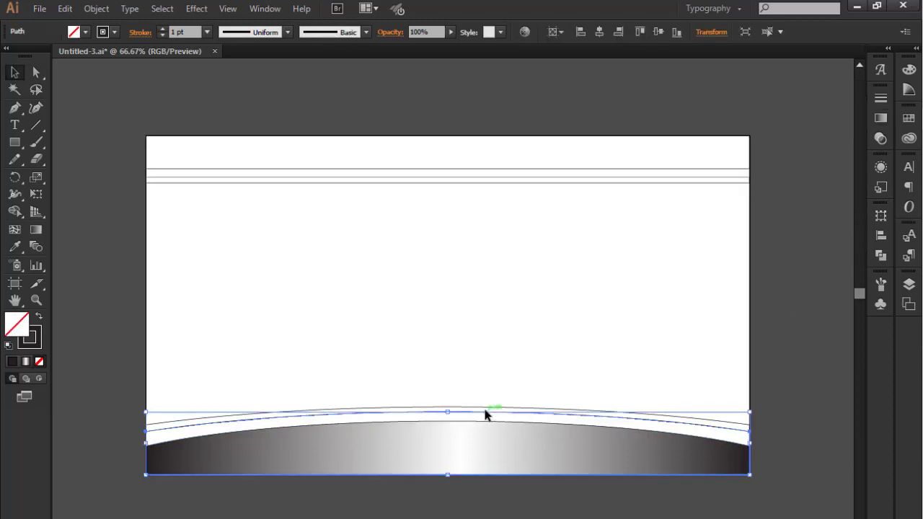
{"action": "left_click", "coordinate": [776, 370]}
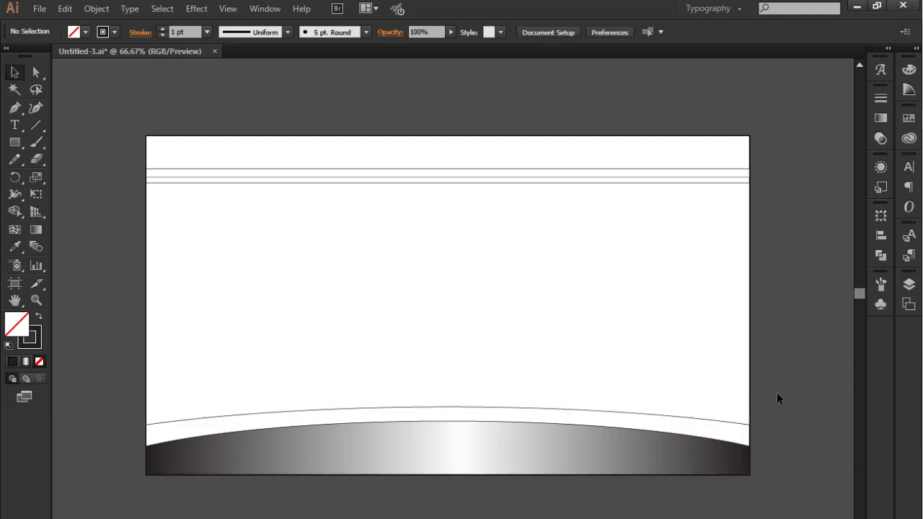
{"action": "key", "text": "ctrl+f"}
{"action": "left_click", "coordinate": [792, 413]}
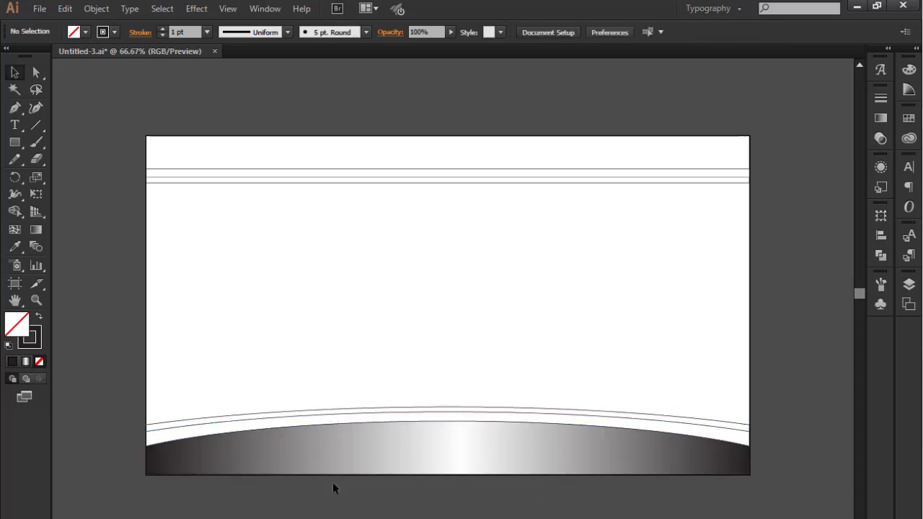
{"action": "left_click", "coordinate": [153, 425]}
{"action": "left_click_drag", "start_coordinate": [154, 423], "coordinate": [175, 385]}
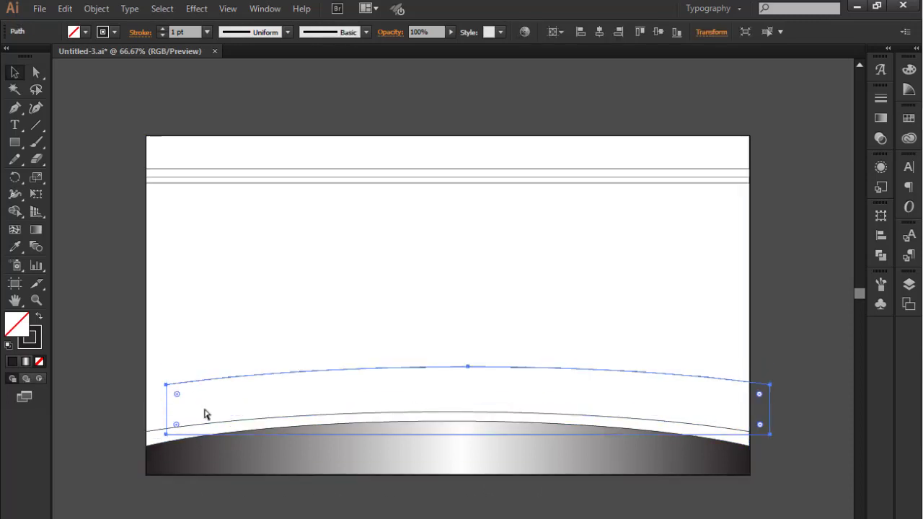
{"action": "key", "text": "ctrl+z"}
{"action": "left_click", "coordinate": [131, 439]}
{"action": "left_click", "coordinate": [153, 431]}
{"action": "left_click_drag", "start_coordinate": [153, 432], "coordinate": [230, 377]}
{"action": "key", "text": "ctrl+z"}
{"action": "left_click", "coordinate": [117, 405]}
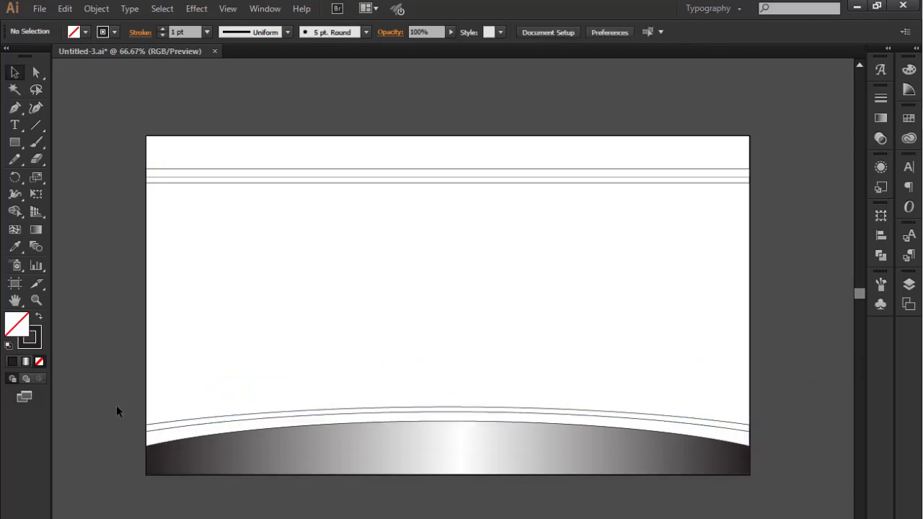
Step: Copy the lowest shape's gradient fill onto the middle curved shape with the Eyedropper
{"action": "left_click", "coordinate": [176, 432]}
{"action": "left_click", "coordinate": [14, 246]}
{"action": "left_click", "coordinate": [230, 445]}
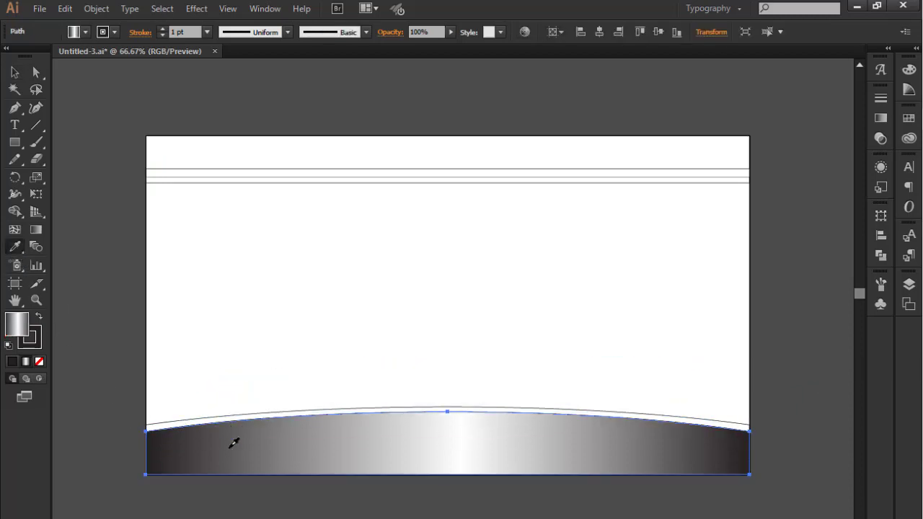
{"action": "left_click", "coordinate": [15, 72]}
Step: Rework the middle shape's gradient with black stops at 0%, 52.15% and 100% and white stops at about 25% and 76.34%
{"action": "left_click", "coordinate": [908, 118]}
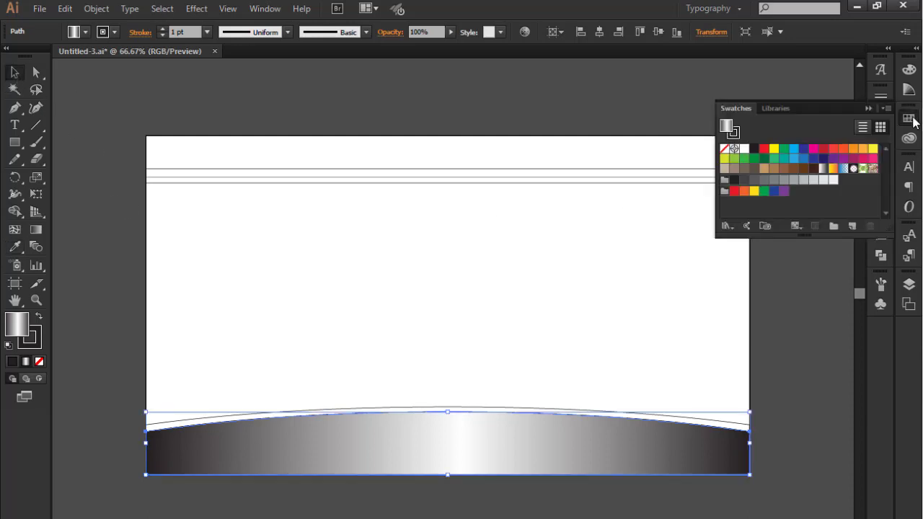
{"action": "left_click", "coordinate": [908, 117]}
{"action": "left_click", "coordinate": [881, 118]}
{"action": "left_click_drag", "start_coordinate": [712, 198], "coordinate": [800, 210]}
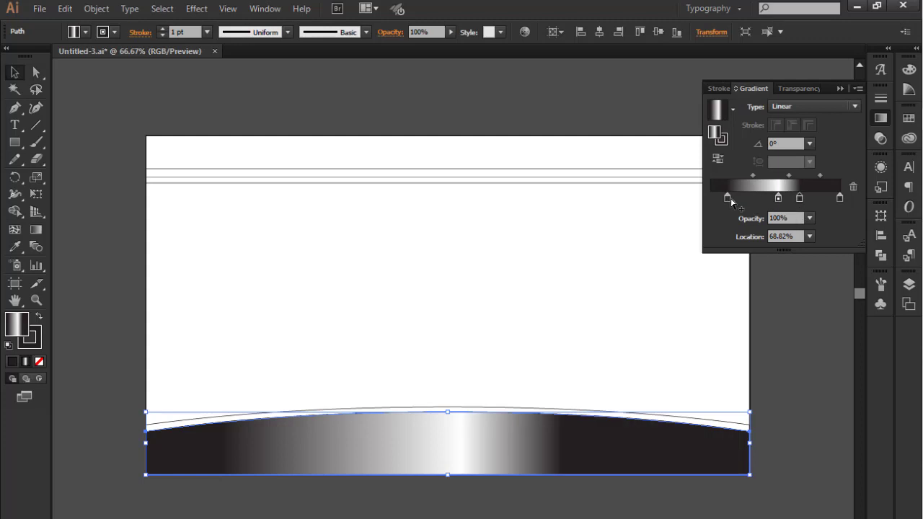
{"action": "left_click_drag", "start_coordinate": [729, 200], "coordinate": [691, 200]}
{"action": "left_click_drag", "start_coordinate": [777, 198], "coordinate": [743, 200]}
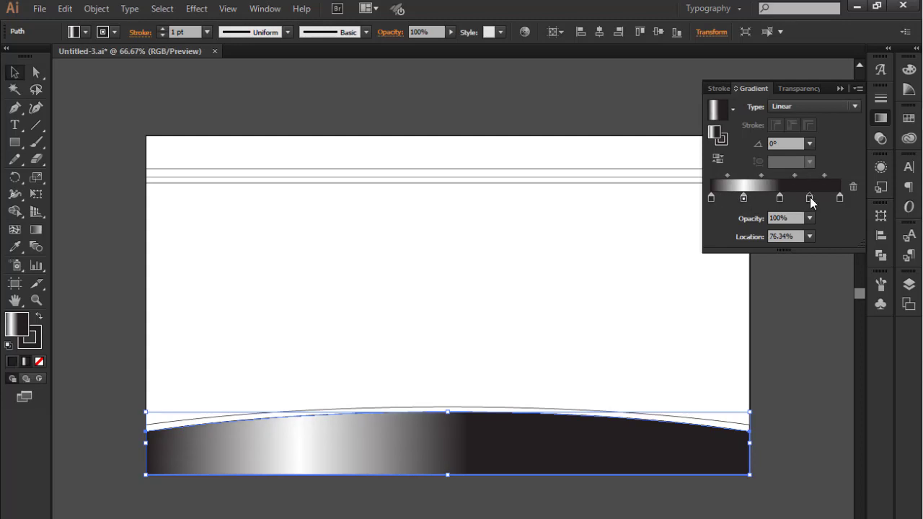
{"action": "double_click", "coordinate": [809, 197]}
{"action": "left_click", "coordinate": [675, 242]}
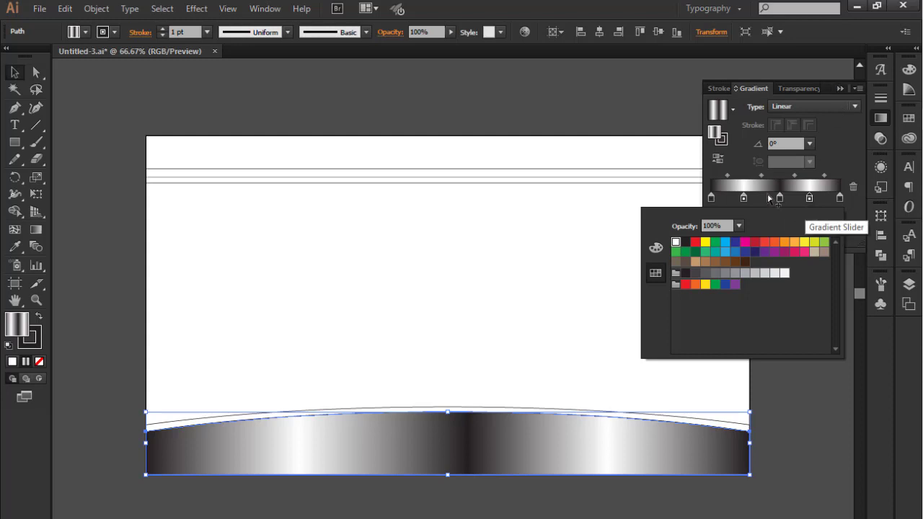
{"action": "left_click_drag", "start_coordinate": [780, 200], "coordinate": [778, 201]}
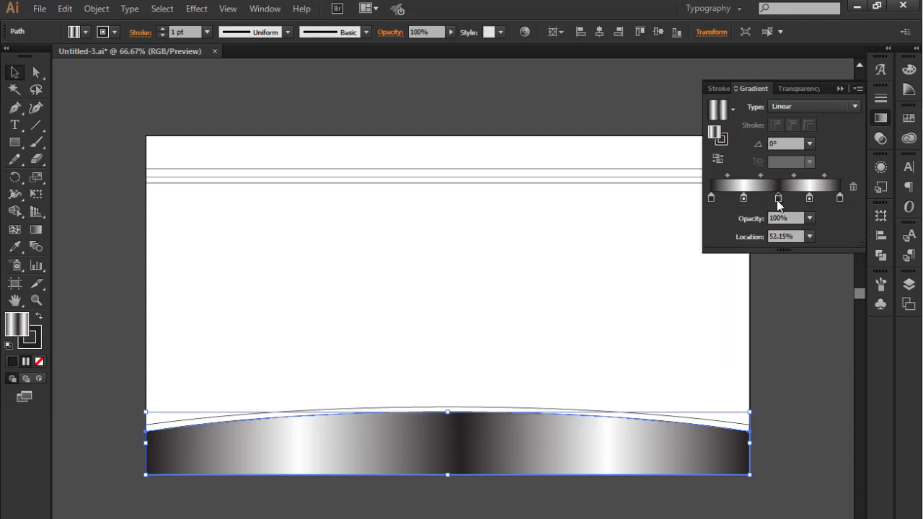
{"action": "left_click", "coordinate": [840, 89]}
Step: Send the middle curved shape to the back of the stacking order
{"action": "right_click", "coordinate": [651, 430]}
{"action": "mouse_move", "coordinate": [669, 406]}
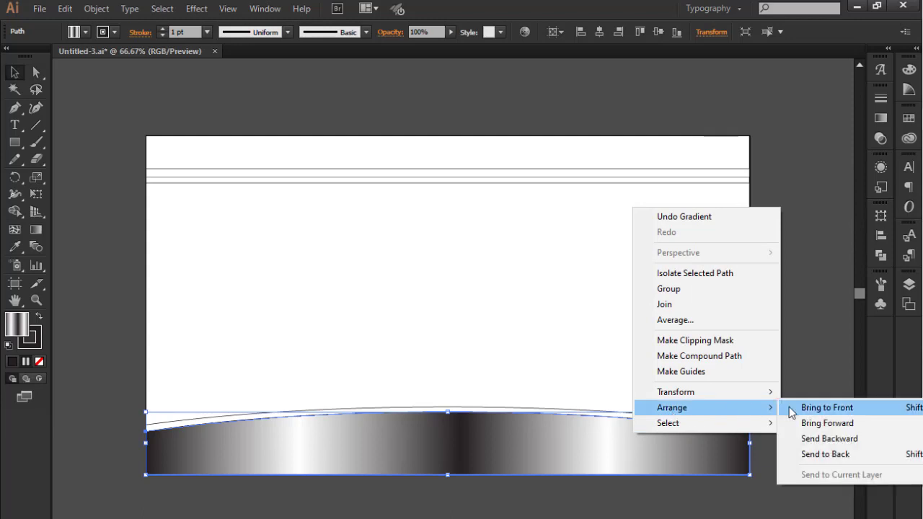
{"action": "left_click", "coordinate": [820, 454]}
{"action": "left_click", "coordinate": [792, 428]}
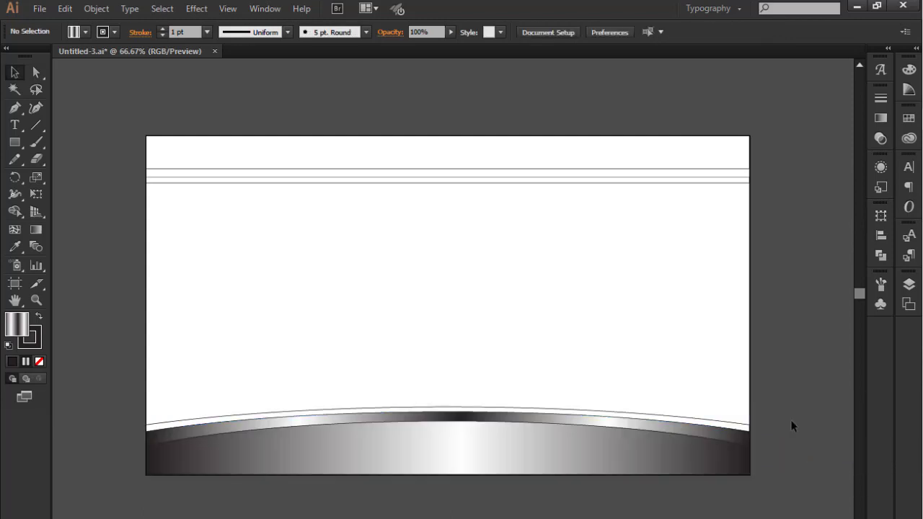
Step: Move the central black stop of the middle curved shape's gradient to 48.39%
{"action": "left_click", "coordinate": [629, 426]}
{"action": "left_click", "coordinate": [880, 119]}
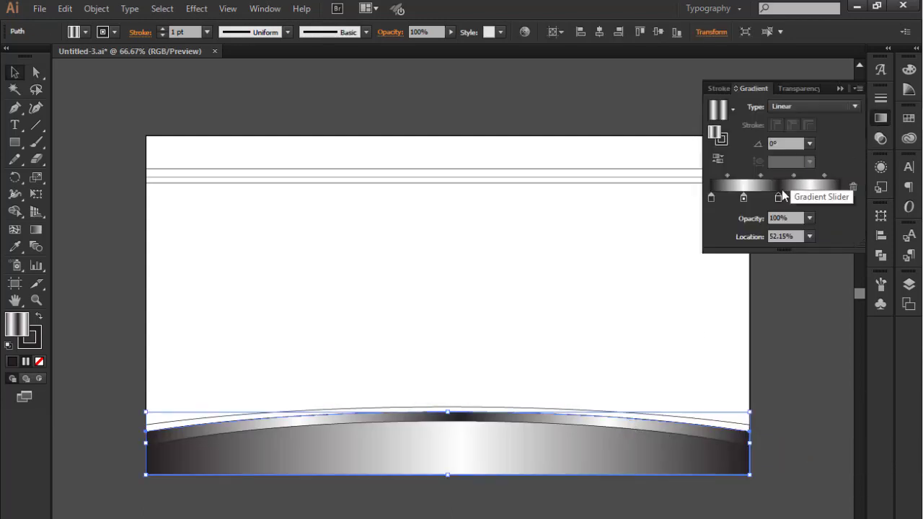
{"action": "left_click_drag", "start_coordinate": [776, 200], "coordinate": [773, 203]}
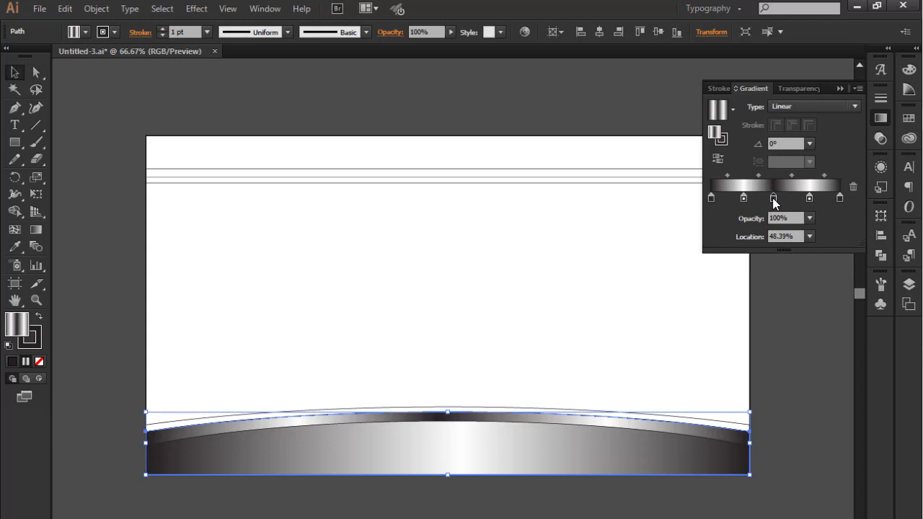
Step: Copy the lowest shape's gradient fill onto the unfilled uppermost curved shape with the Eyedropper
{"action": "left_click", "coordinate": [833, 261]}
{"action": "left_click", "coordinate": [678, 419]}
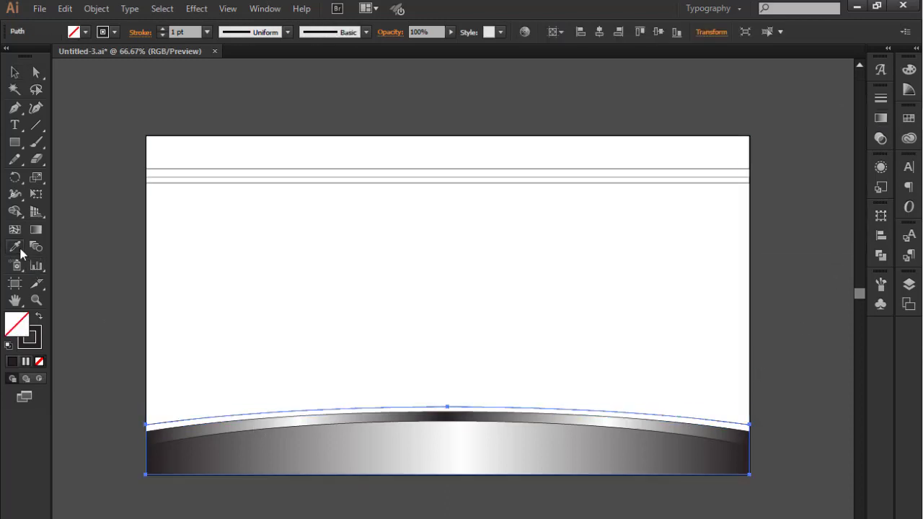
{"action": "left_click", "coordinate": [15, 245]}
{"action": "left_click", "coordinate": [377, 448]}
{"action": "left_click", "coordinate": [16, 74]}
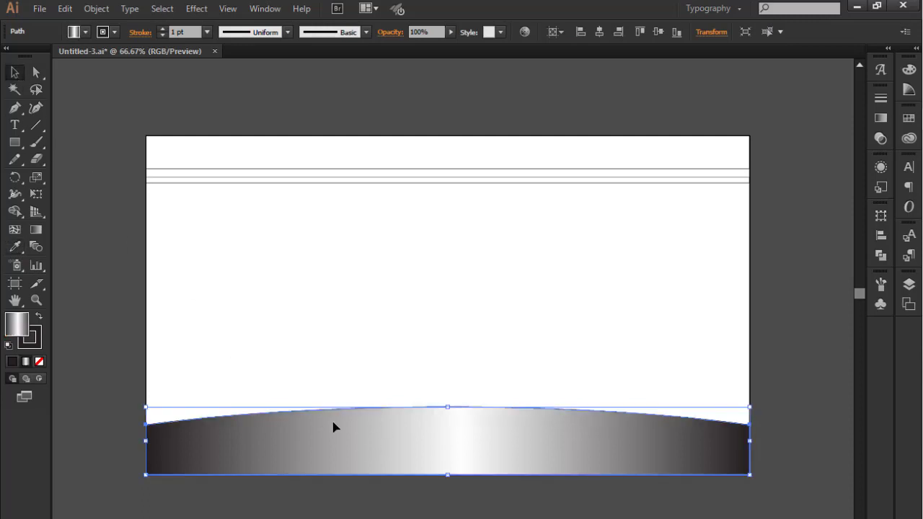
Step: Send the uppermost curved shape to the back of the stacking order
{"action": "right_click", "coordinate": [334, 425]}
{"action": "mouse_move", "coordinate": [385, 399]}
{"action": "left_click", "coordinate": [552, 443]}
{"action": "left_click", "coordinate": [811, 423]}
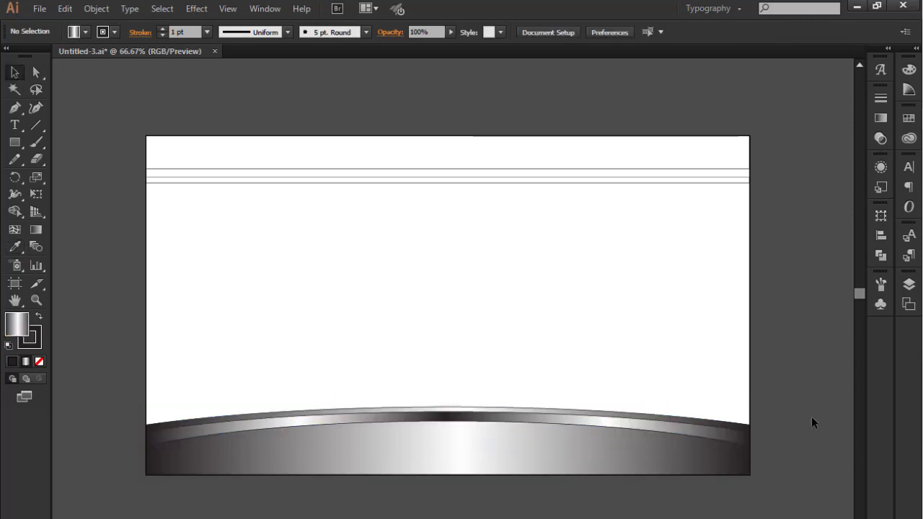
Step: Remove the stroke from the curved bands at the base of the artboard
{"action": "left_click_drag", "start_coordinate": [728, 452], "coordinate": [728, 453]}
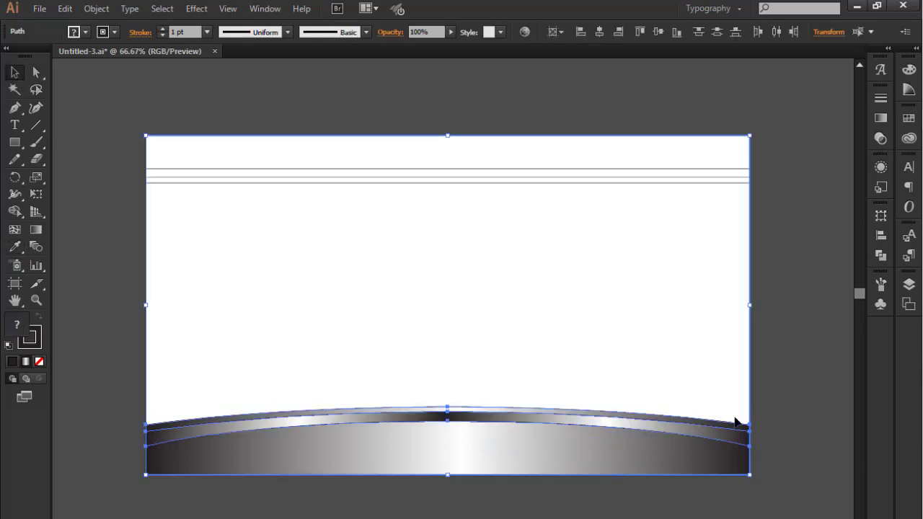
{"action": "left_click", "coordinate": [909, 118]}
{"action": "left_click", "coordinate": [724, 148]}
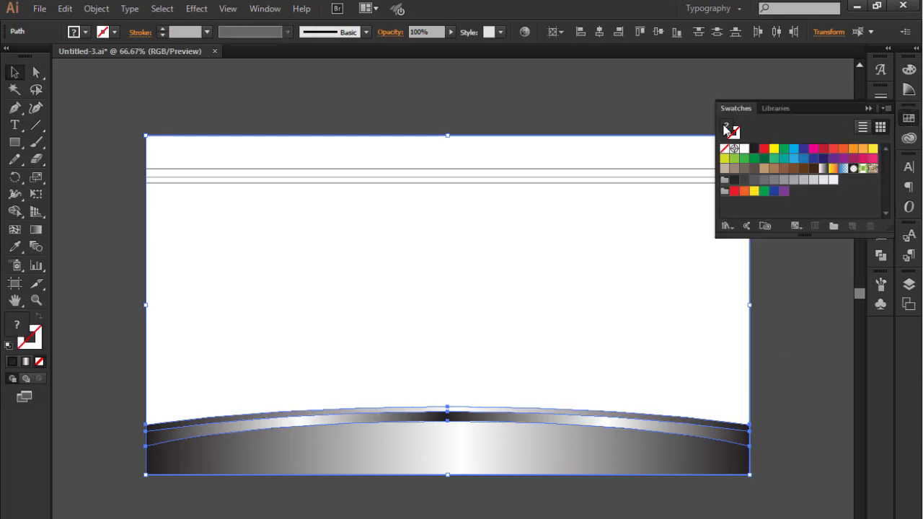
{"action": "left_click", "coordinate": [868, 108]}
{"action": "left_click", "coordinate": [812, 249]}
{"action": "left_click", "coordinate": [718, 147]}
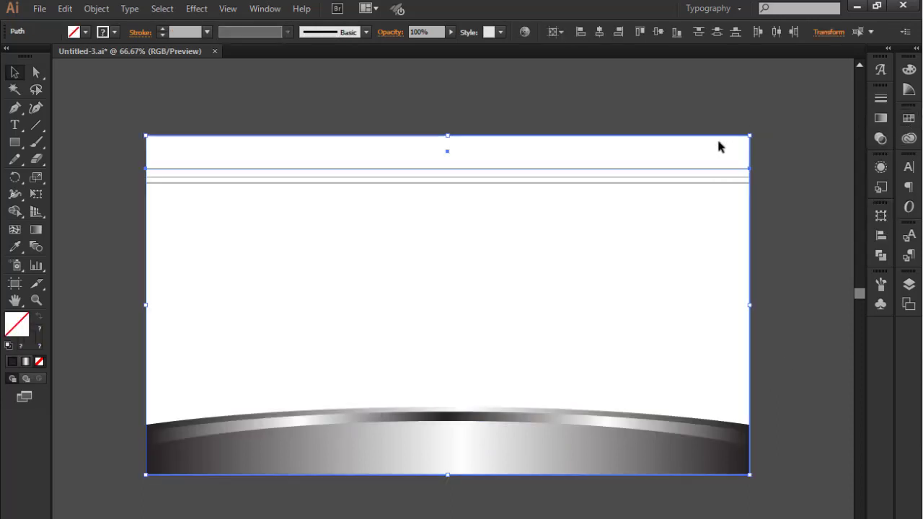
{"action": "key", "text": "i"}
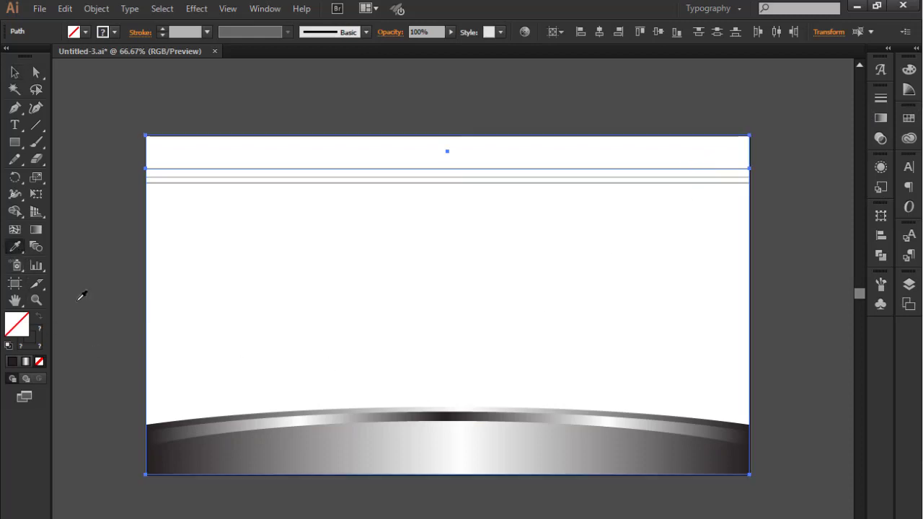
{"action": "left_click", "coordinate": [222, 454]}
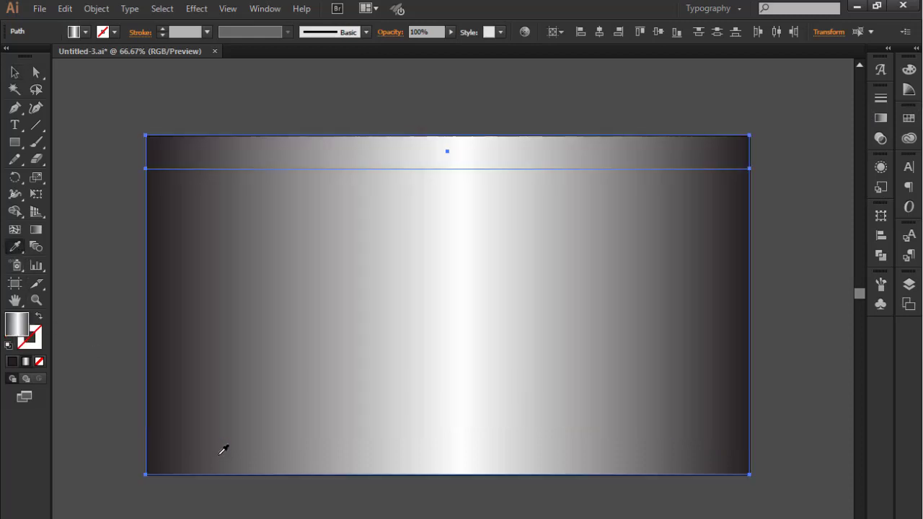
{"action": "left_click", "coordinate": [16, 76]}
{"action": "right_click", "coordinate": [259, 280]}
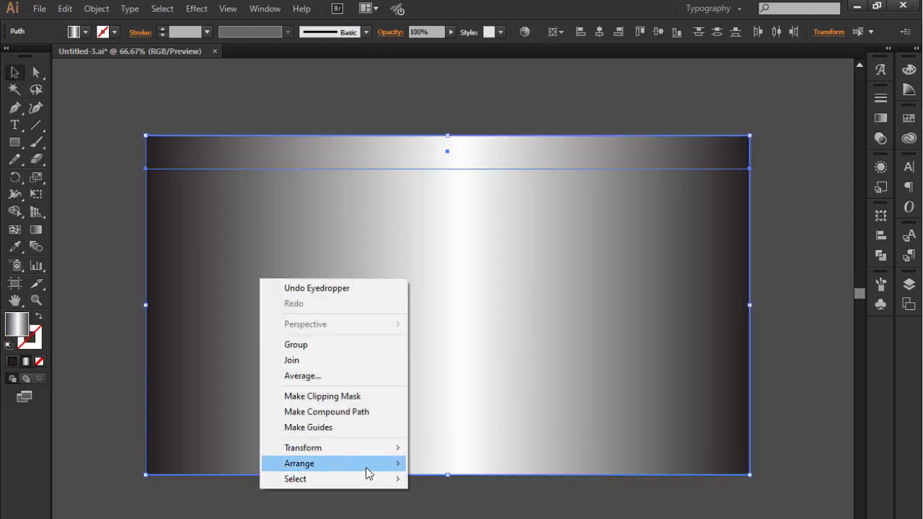
{"action": "mouse_move", "coordinate": [367, 470]}
{"action": "left_click", "coordinate": [465, 505]}
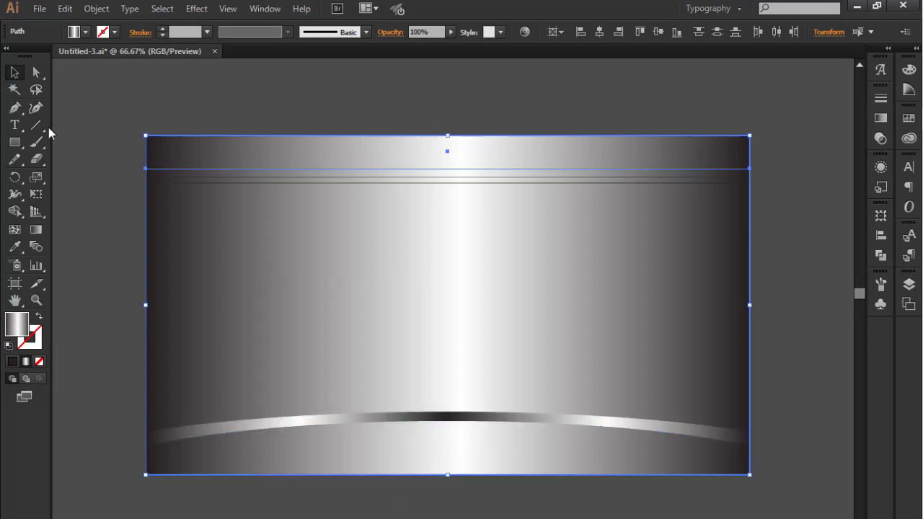
{"action": "left_click", "coordinate": [127, 250]}
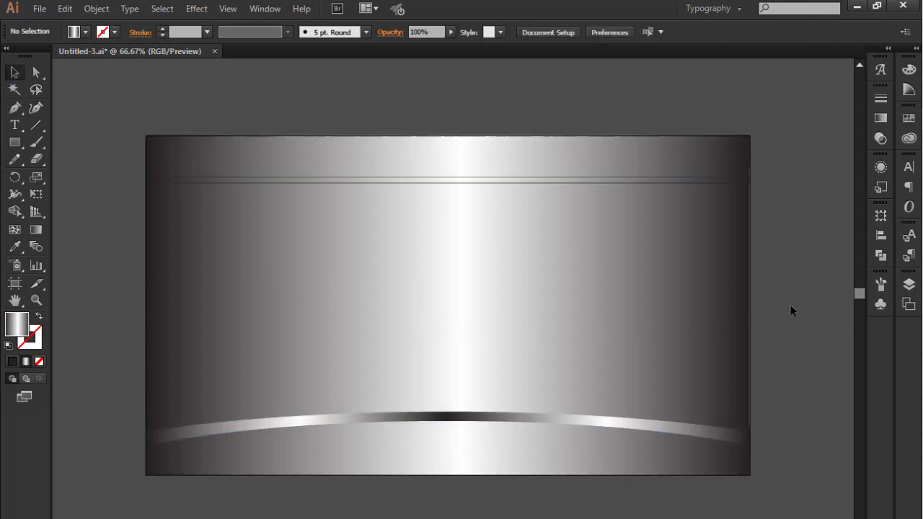
{"action": "key", "text": "ctrl+z"}
{"action": "key", "text": "ctrl+z"}
Step: Delete the empty path with no fill or stroke that spans the whole artboard
{"action": "left_click_drag", "start_coordinate": [777, 278], "coordinate": [716, 323]}
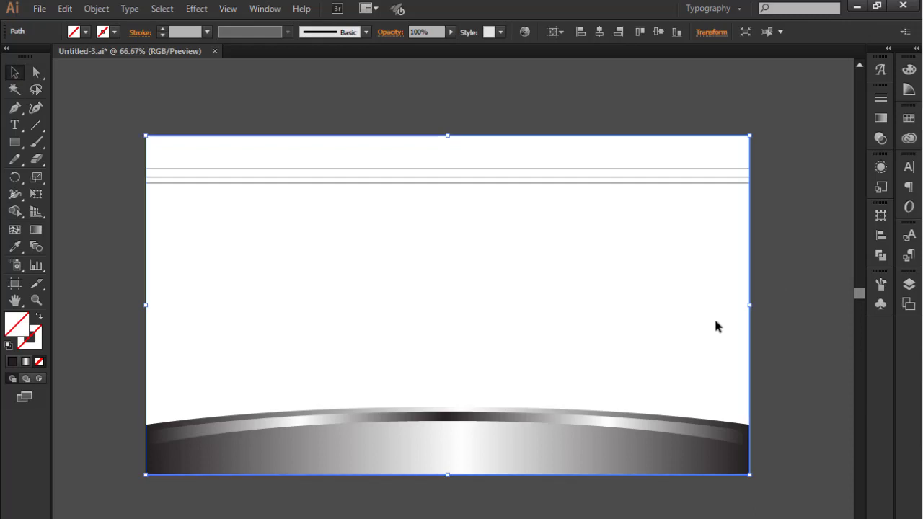
{"action": "left_click", "coordinate": [714, 324]}
{"action": "left_click", "coordinate": [750, 138]}
{"action": "left_click", "coordinate": [772, 149]}
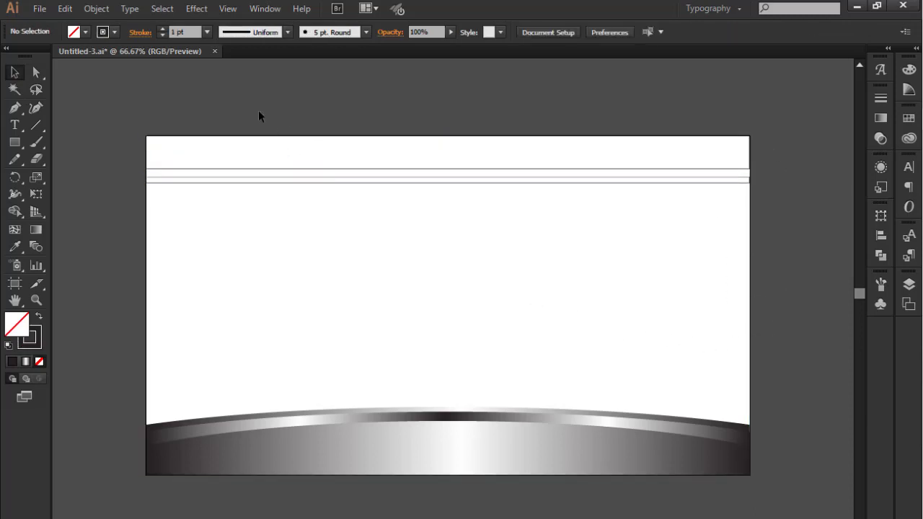
Step: Copy the lowest curved shape's gradient fill onto the wide straight band along the artboard's upper edge
{"action": "left_click_drag", "start_coordinate": [290, 143], "coordinate": [290, 144]}
{"action": "left_click", "coordinate": [14, 246]}
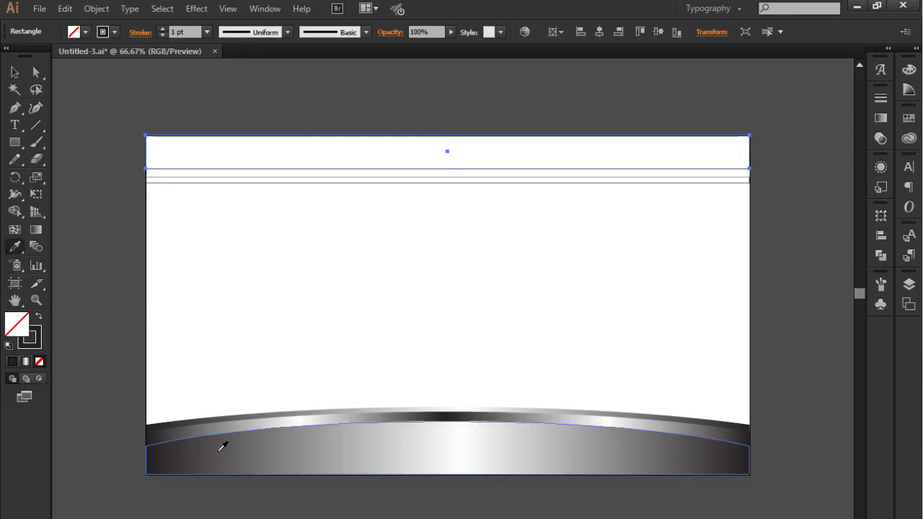
{"action": "left_click", "coordinate": [222, 444]}
{"action": "left_click", "coordinate": [15, 73]}
{"action": "left_click", "coordinate": [178, 188]}
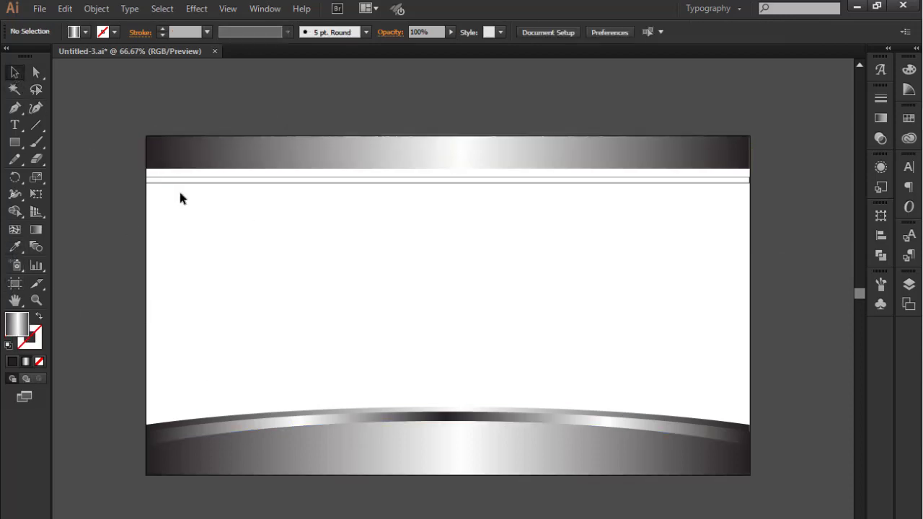
Step: Copy the lowest curved shape's gradient fill onto the thin straight strip below the wide band
{"action": "left_click", "coordinate": [291, 175]}
{"action": "left_click_drag", "start_coordinate": [240, 197], "coordinate": [288, 154]}
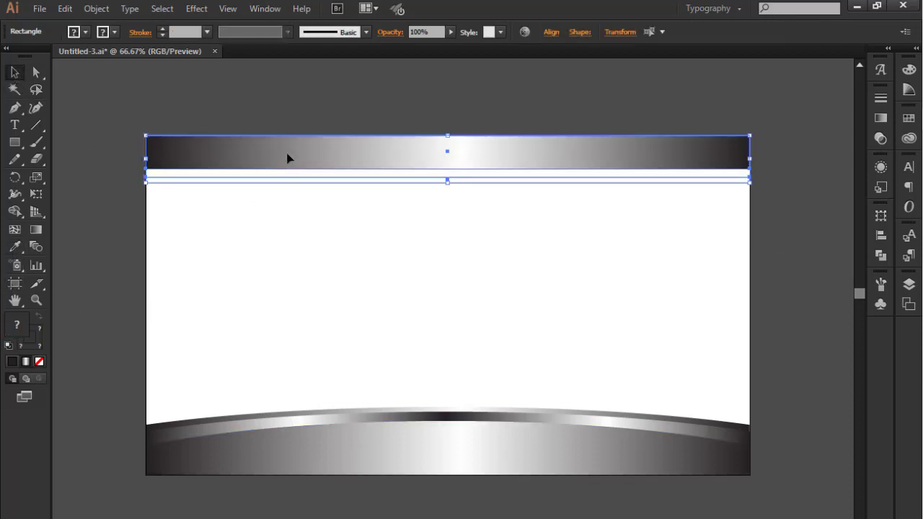
{"action": "left_click", "coordinate": [285, 153], "text": "shift"}
{"action": "left_click", "coordinate": [14, 246]}
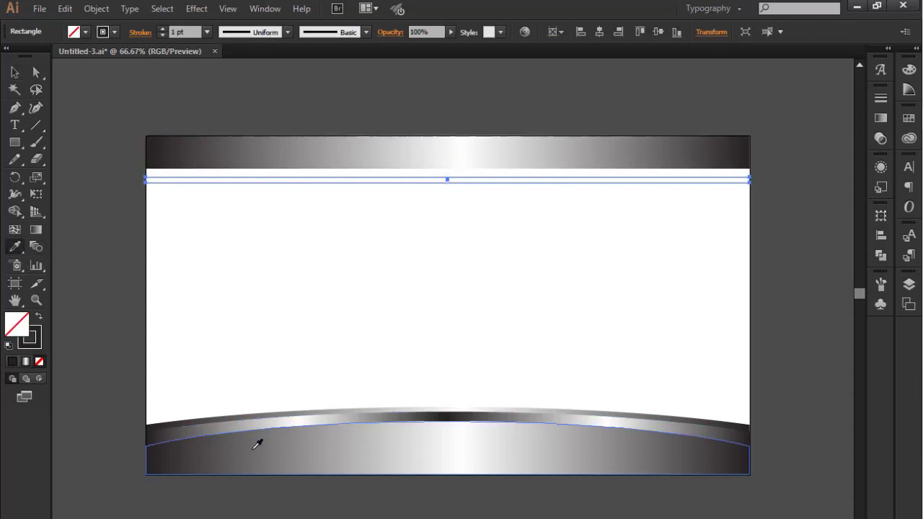
{"action": "left_click", "coordinate": [258, 438]}
{"action": "left_click", "coordinate": [14, 72]}
{"action": "left_click", "coordinate": [120, 119]}
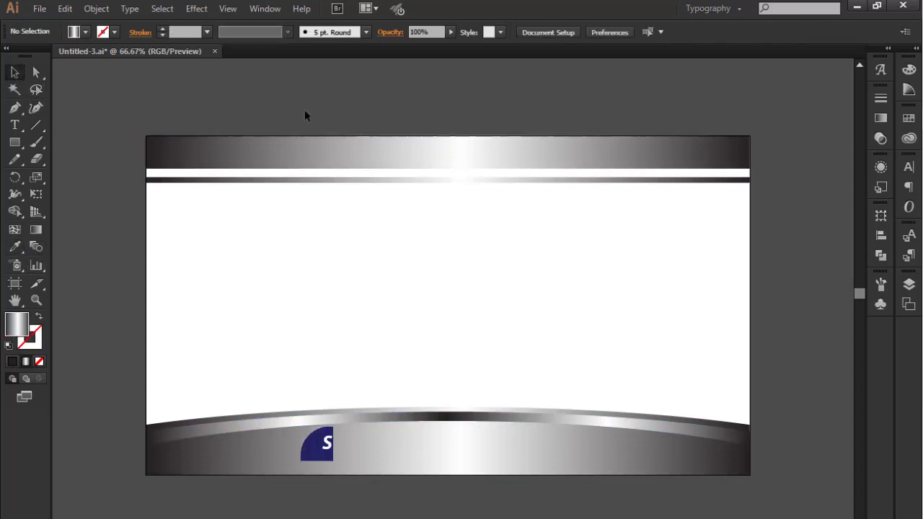
Step: Set the white gradient stop to 50% on both straight bands and on the lowest and uppermost curved shapes
{"action": "left_click_drag", "start_coordinate": [313, 123], "coordinate": [358, 209]}
{"action": "left_click", "coordinate": [374, 449], "text": "shift"}
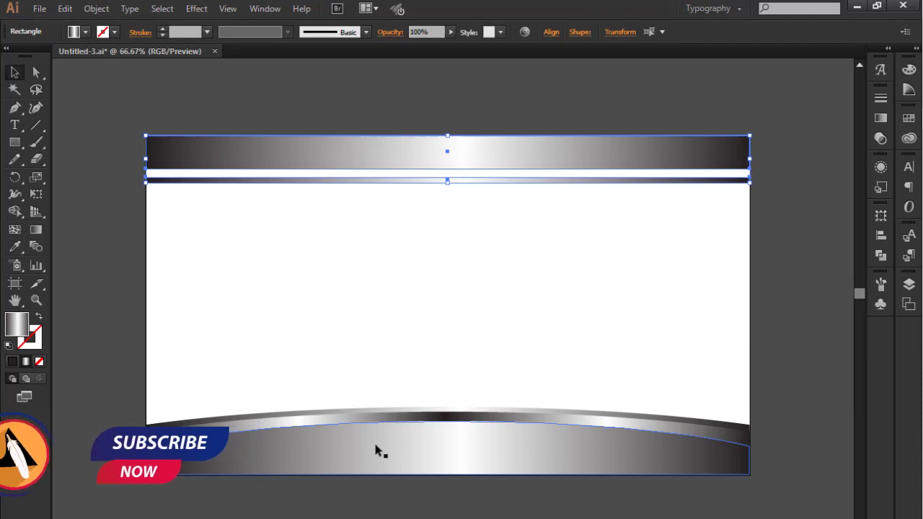
{"action": "left_click", "coordinate": [331, 409], "text": "shift"}
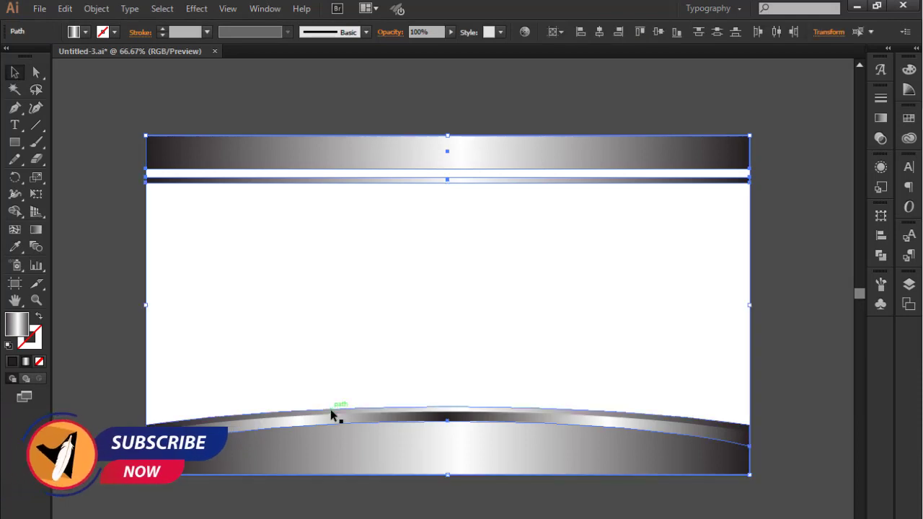
{"action": "left_click", "coordinate": [880, 118]}
{"action": "left_click_drag", "start_coordinate": [778, 198], "coordinate": [775, 198]}
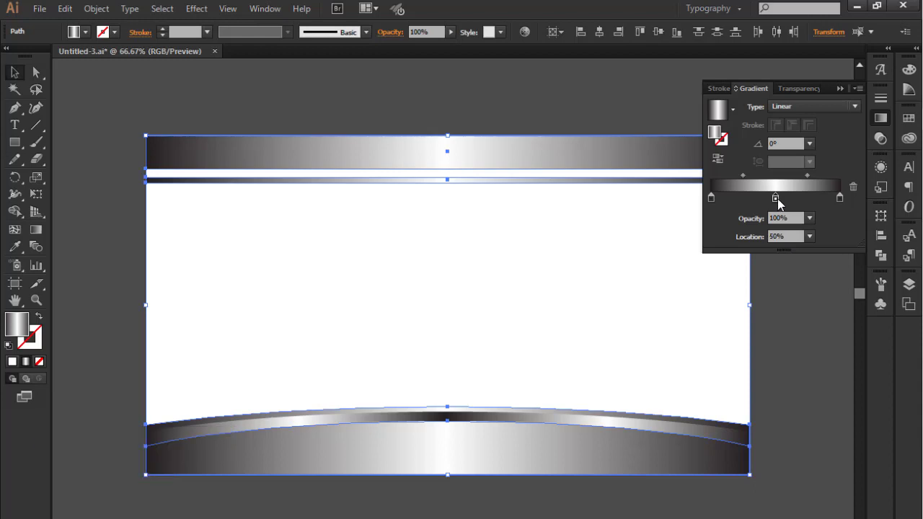
{"action": "left_click", "coordinate": [810, 164]}
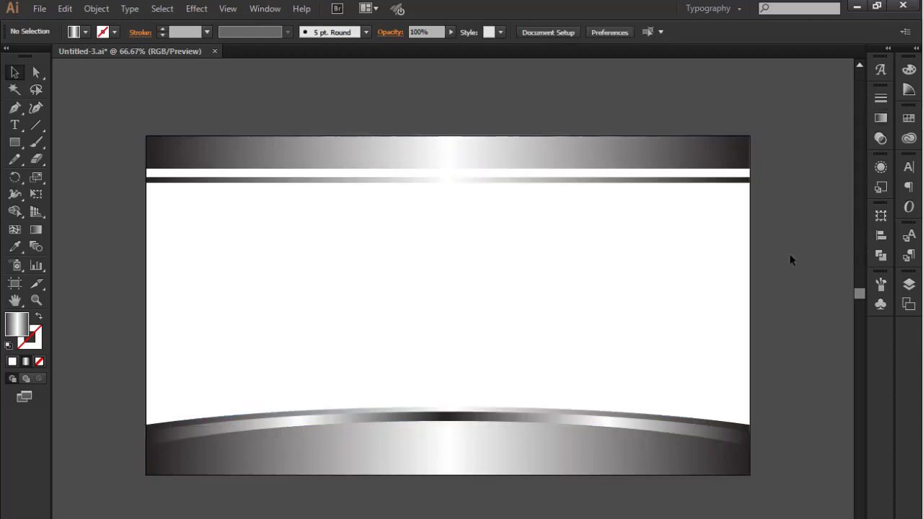
{"action": "left_click", "coordinate": [741, 465]}
{"action": "left_click", "coordinate": [749, 433]}
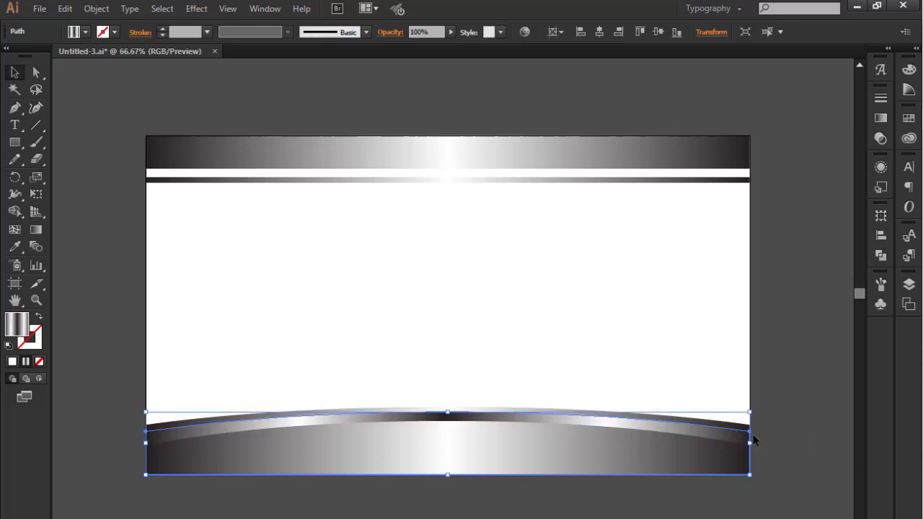
{"action": "left_click_drag", "start_coordinate": [750, 442], "coordinate": [752, 443]}
{"action": "left_click", "coordinate": [788, 436]}
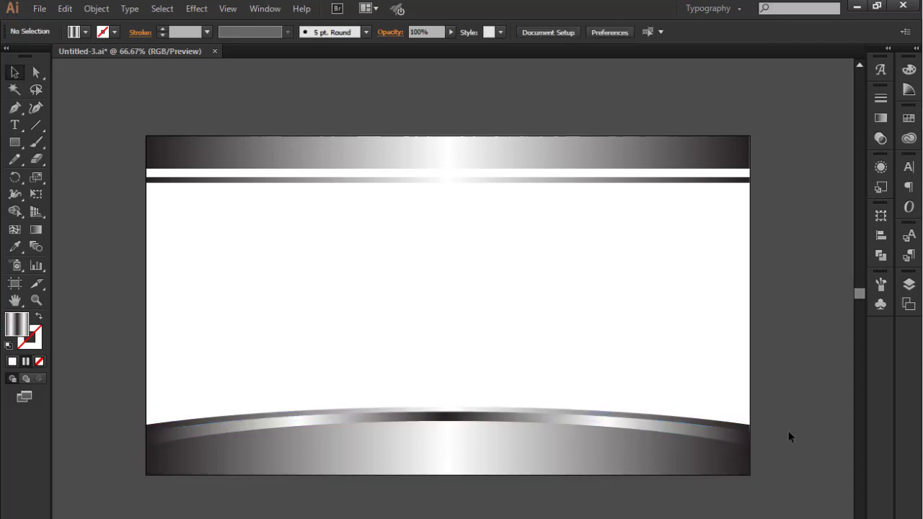
{"action": "left_click_drag", "start_coordinate": [124, 125], "coordinate": [784, 474]}
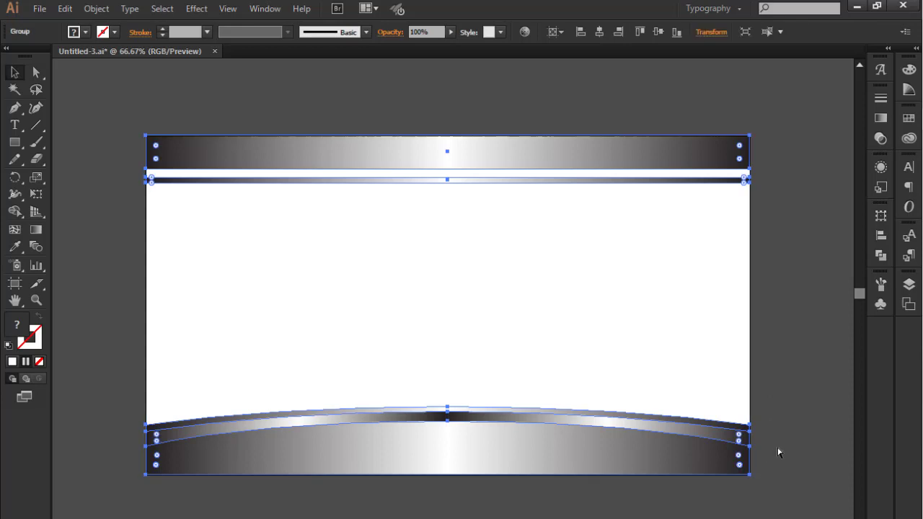
{"action": "left_click", "coordinate": [785, 445]}
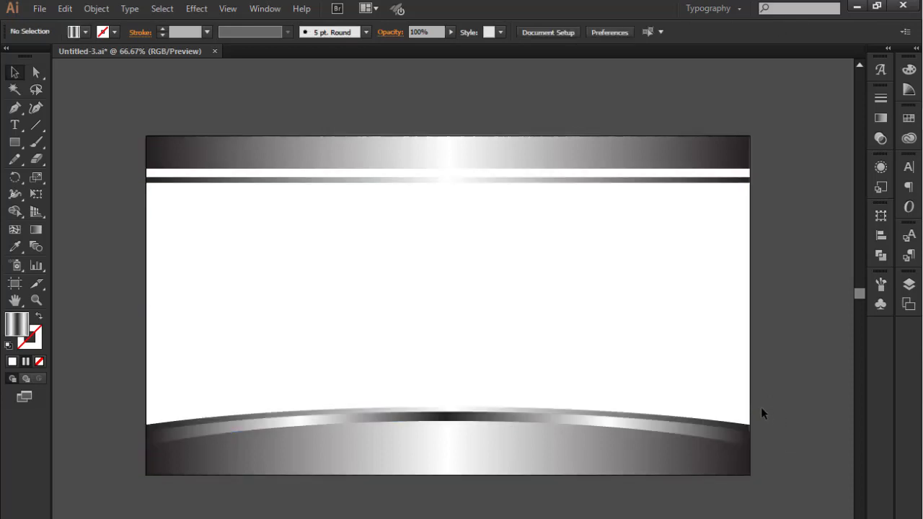
Step: Stretch the three curved shapes upward together, keeping their base on the artboard's lower edge
{"action": "left_click", "coordinate": [473, 418]}
{"action": "left_click_drag", "start_coordinate": [449, 406], "coordinate": [450, 369]}
{"action": "left_click", "coordinate": [786, 333]}
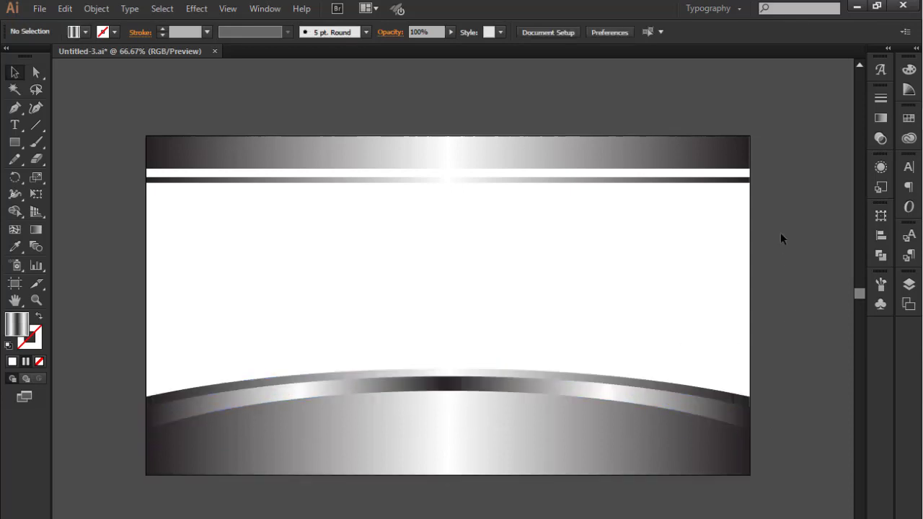
Step: Stretch the wide band and the thin strip downward together so both become taller
{"action": "left_click_drag", "start_coordinate": [777, 149], "coordinate": [518, 214]}
{"action": "left_click_drag", "start_coordinate": [450, 184], "coordinate": [447, 206]}
{"action": "left_click", "coordinate": [773, 257]}
Step: Nudge the thin straight strip up to narrow the white gap beneath the wide band
{"action": "left_click", "coordinate": [575, 208]}
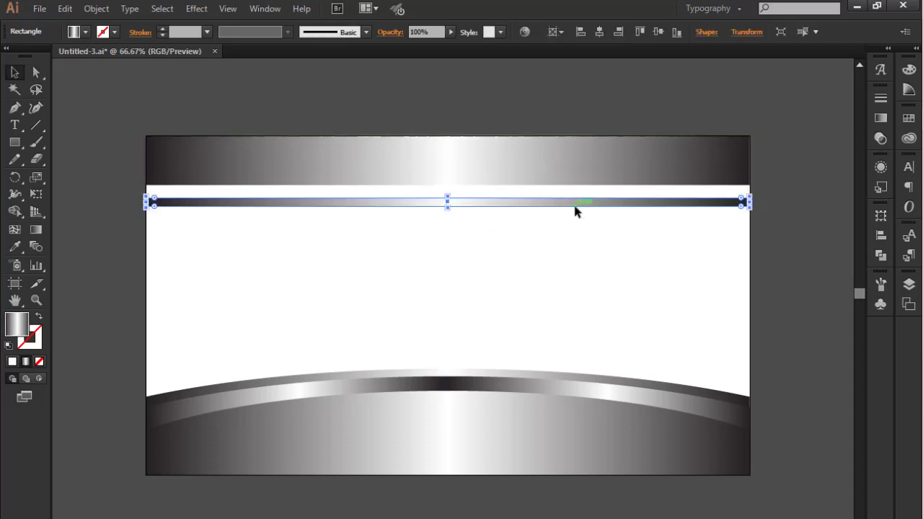
{"action": "key", "text": "Up"}
{"action": "key", "text": "Up"}
{"action": "key", "text": "Up"}
{"action": "key", "text": "Up"}
{"action": "key", "text": "Up"}
{"action": "key", "text": "Up"}
{"action": "key", "text": "Up"}
{"action": "key", "text": "Up"}
{"action": "key", "text": "Up"}
{"action": "key", "text": "Up"}
{"action": "key", "text": "Up"}
{"action": "key", "text": "Up"}
{"action": "key", "text": "Up"}
{"action": "key", "text": "Up"}
{"action": "left_click", "coordinate": [779, 290]}
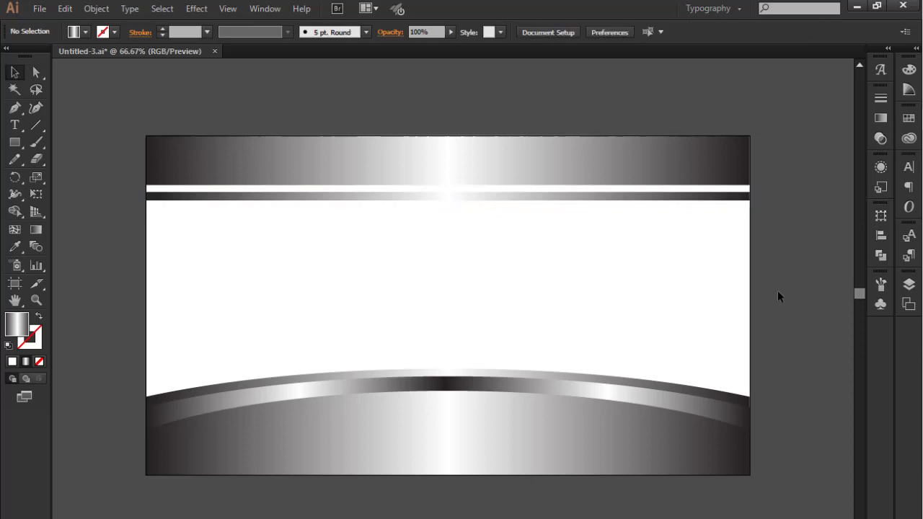
{"action": "left_click", "coordinate": [481, 383]}
{"action": "key", "text": "Down"}
{"action": "key", "text": "Down"}
{"action": "key", "text": "Down"}
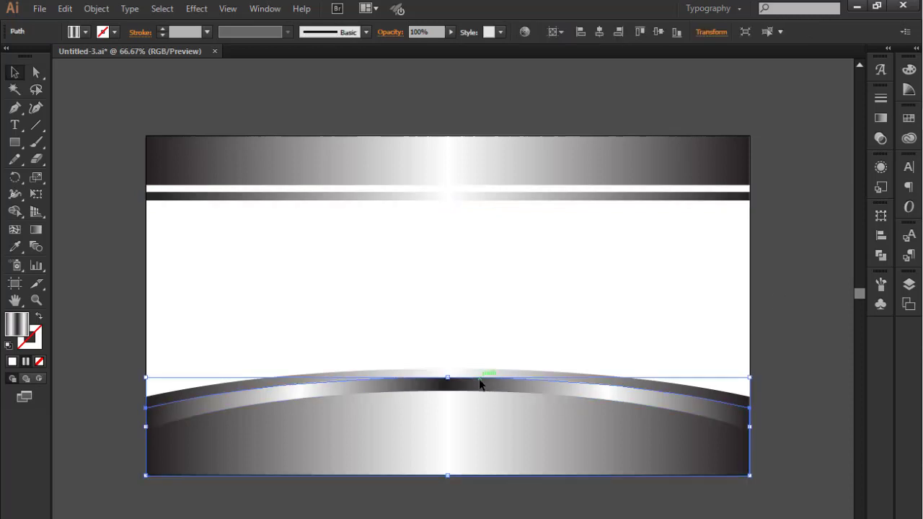
{"action": "left_click", "coordinate": [808, 371]}
{"action": "key", "text": "ctrl+z"}
{"action": "left_click", "coordinate": [808, 372]}
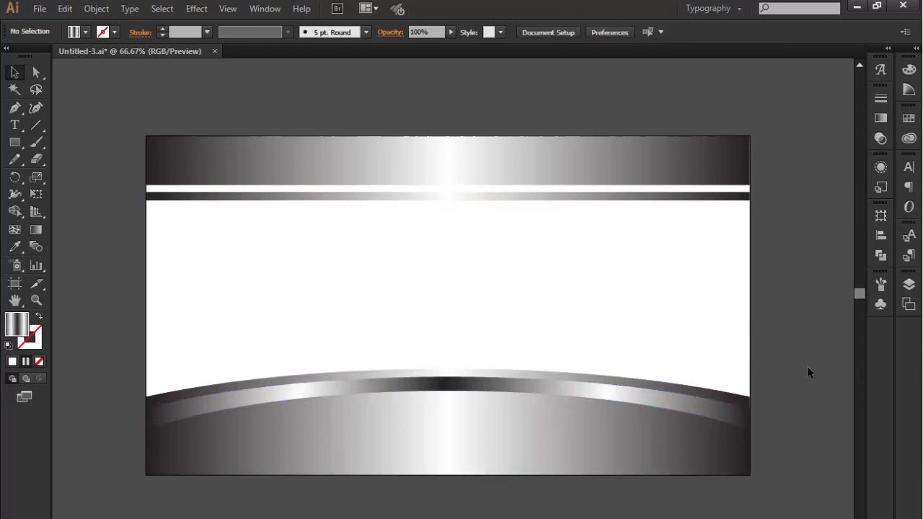
Step: Reduce the height of the uppermost curved shape slightly so its visible rim becomes thinner
{"action": "left_click_drag", "start_coordinate": [447, 377], "coordinate": [447, 372]}
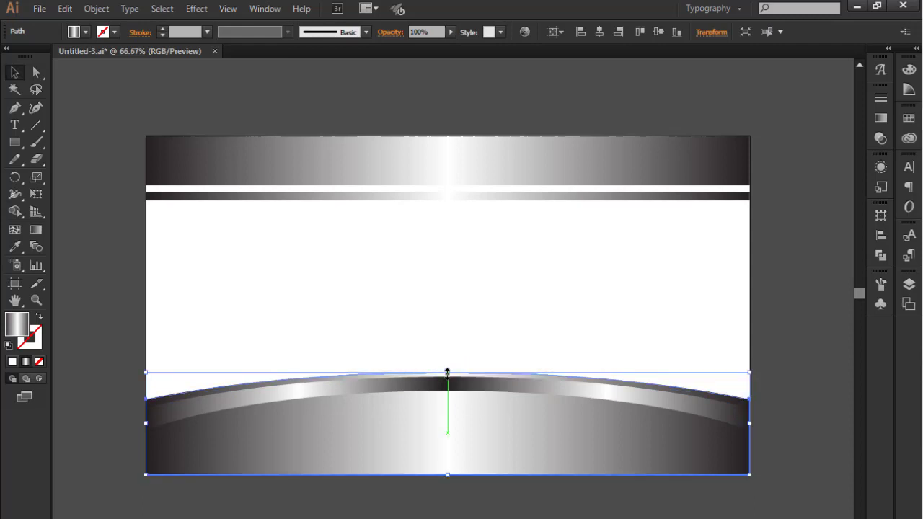
{"action": "left_click", "coordinate": [769, 386]}
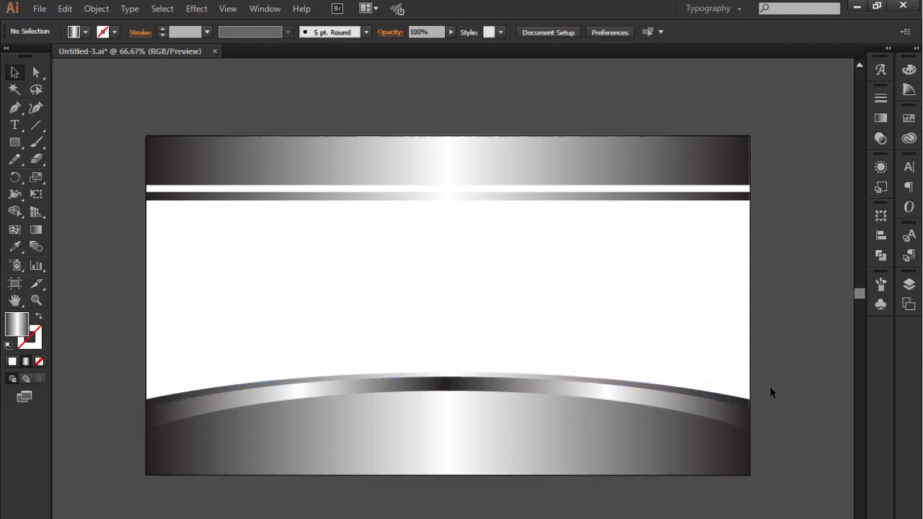
Step: Group the three curved shapes at the base of the artboard
{"action": "left_click_drag", "start_coordinate": [117, 114], "coordinate": [243, 215]}
{"action": "left_click_drag", "start_coordinate": [119, 332], "coordinate": [305, 438]}
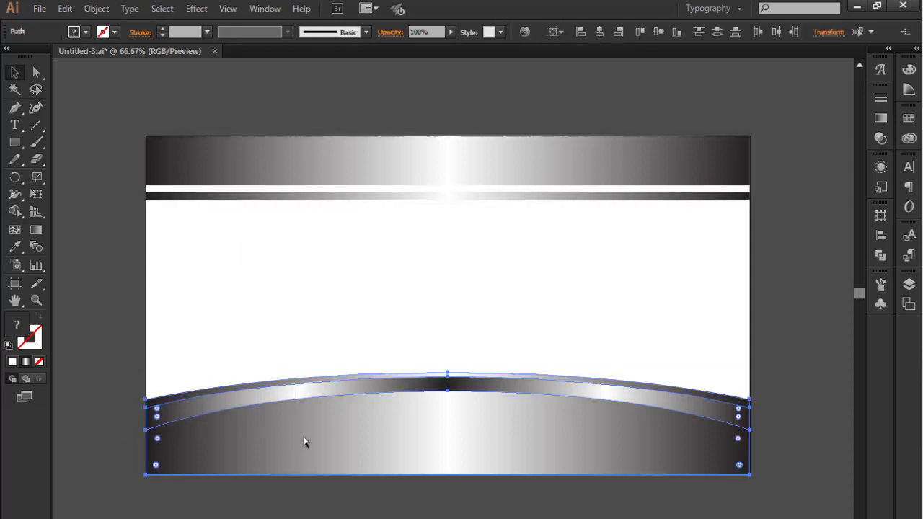
{"action": "key", "text": "ctrl+g"}
{"action": "left_click", "coordinate": [821, 224]}
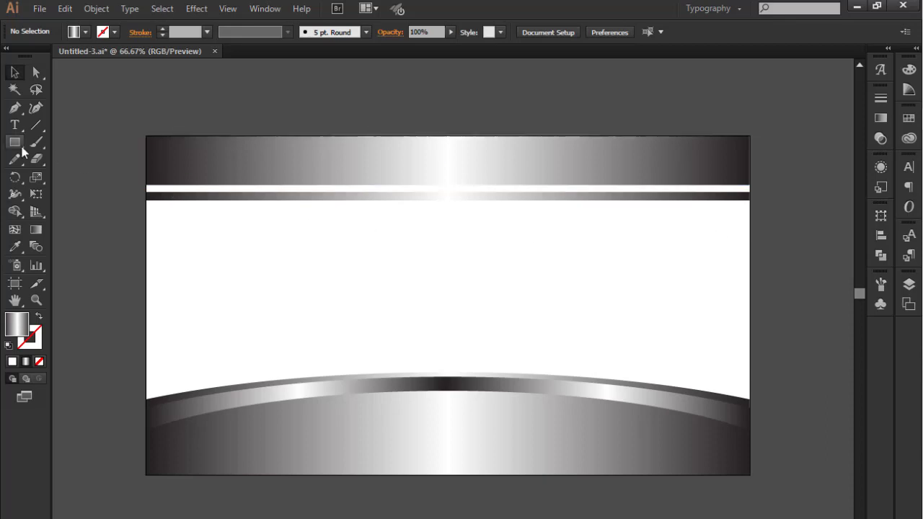
Step: Draw a small hexagon with the Polygon tool just below the thin strip near the artboard's left edge
{"action": "left_click_drag", "start_coordinate": [14, 143], "coordinate": [62, 193]}
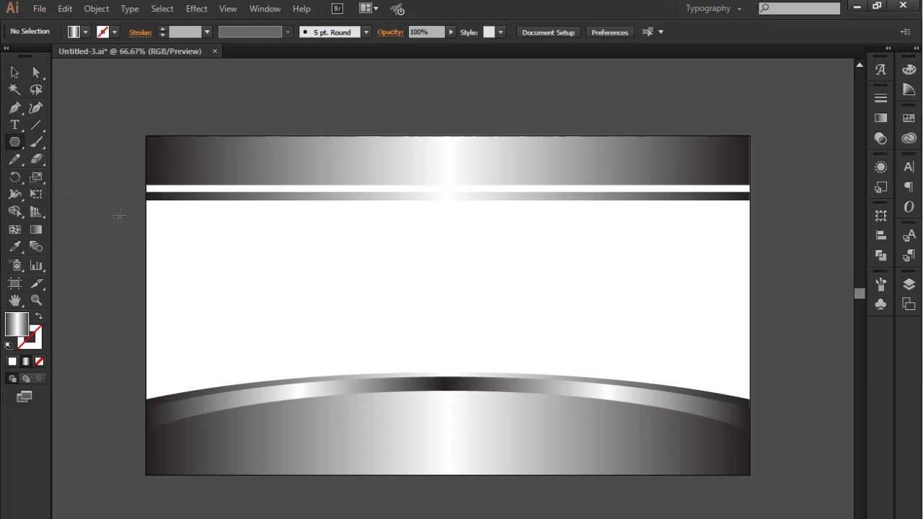
{"action": "left_click", "coordinate": [325, 279], "text": "ctrl"}
{"action": "left_click", "coordinate": [351, 258], "text": "ctrl"}
{"action": "left_click", "coordinate": [351, 258], "text": "ctrl"}
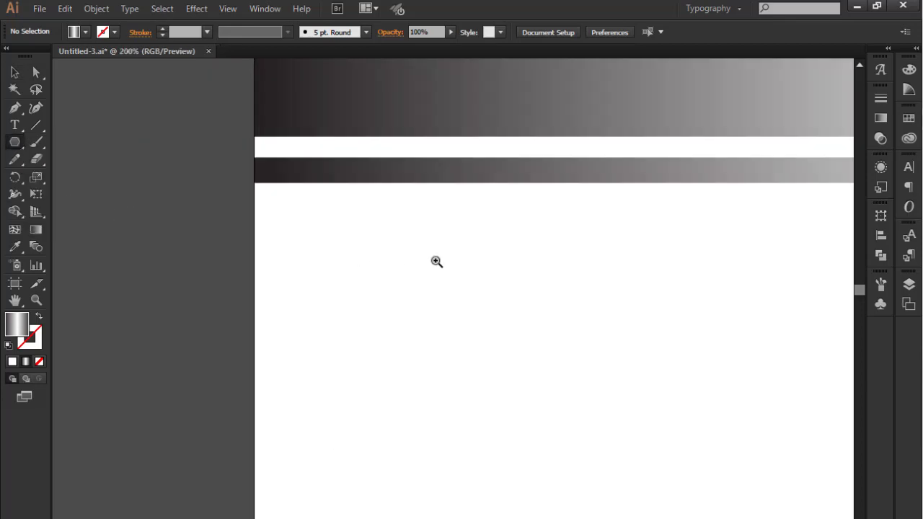
{"action": "left_click", "coordinate": [437, 262], "text": "ctrl"}
{"action": "left_click", "coordinate": [436, 261], "text": "ctrl"}
{"action": "left_click_drag", "start_coordinate": [115, 247], "coordinate": [212, 263]}
{"action": "left_click", "coordinate": [16, 75]}
{"action": "left_click", "coordinate": [239, 292]}
{"action": "left_click", "coordinate": [207, 267]}
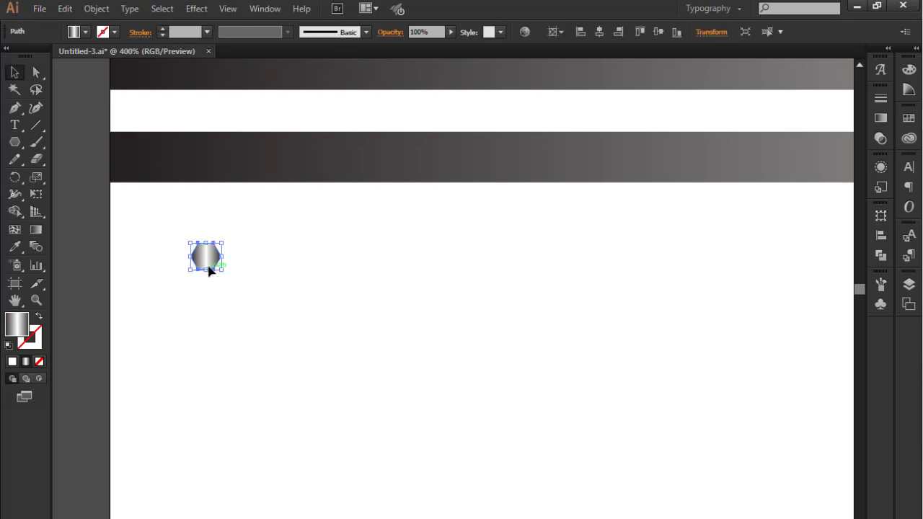
Step: Reduce the hexagon's linear gradient to two stops, with white at 0% and dark at 100%
{"action": "left_click", "coordinate": [880, 117]}
{"action": "left_click_drag", "start_coordinate": [838, 197], "coordinate": [793, 200]}
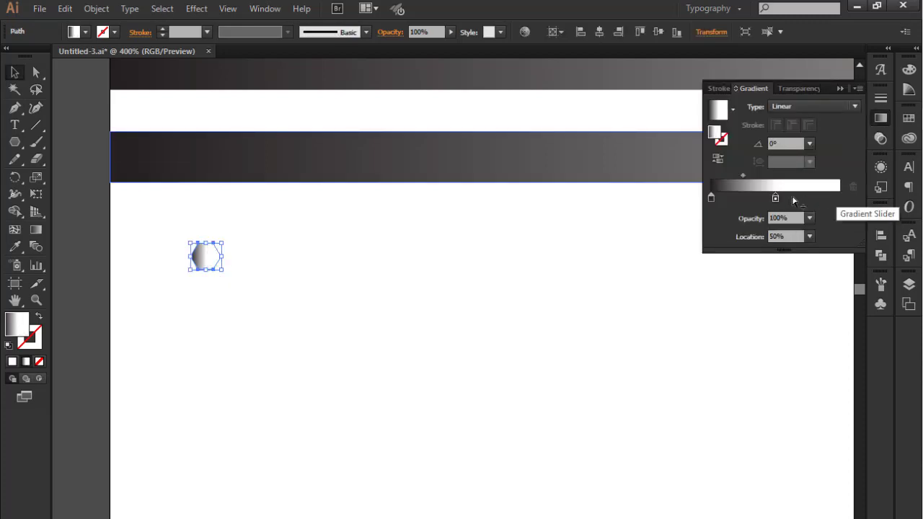
{"action": "left_click_drag", "start_coordinate": [711, 197], "coordinate": [844, 199]}
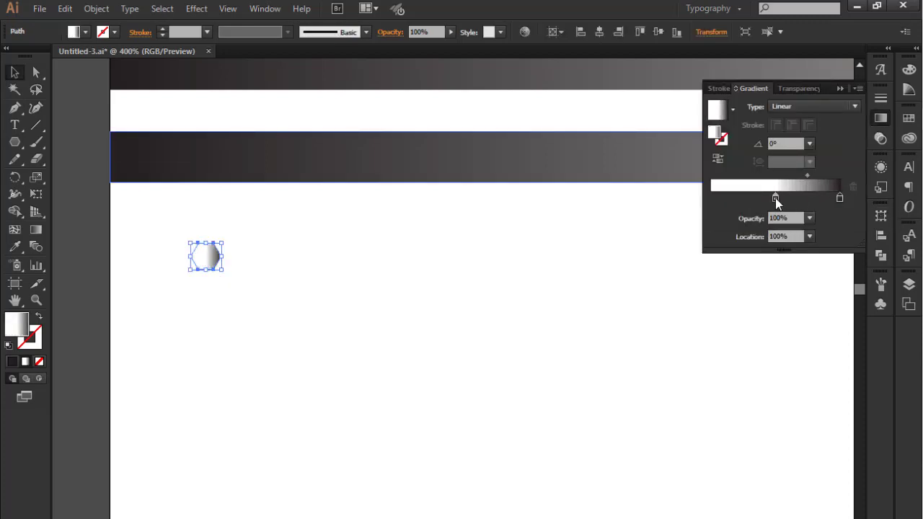
{"action": "left_click_drag", "start_coordinate": [777, 199], "coordinate": [702, 201]}
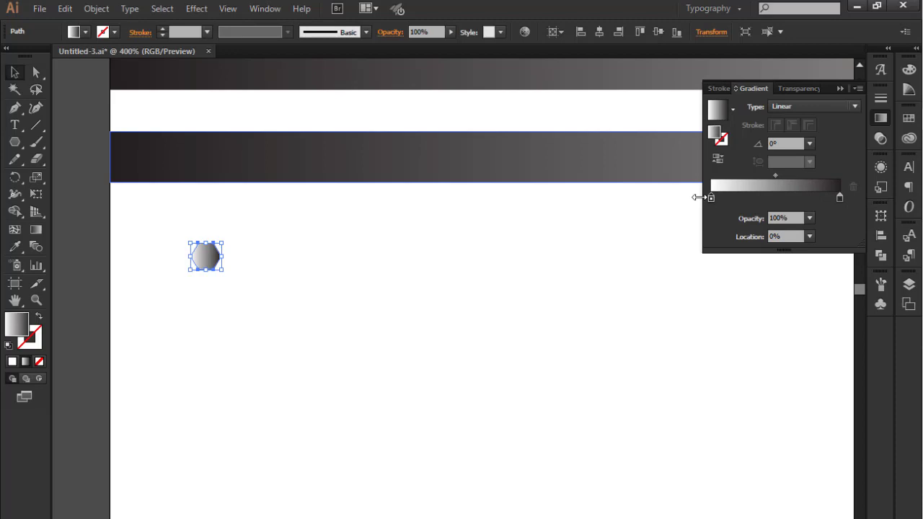
Step: Recolour the dark gradient stop of the hexagon with a medium grey swatch
{"action": "double_click", "coordinate": [840, 200]}
{"action": "left_click", "coordinate": [724, 273]}
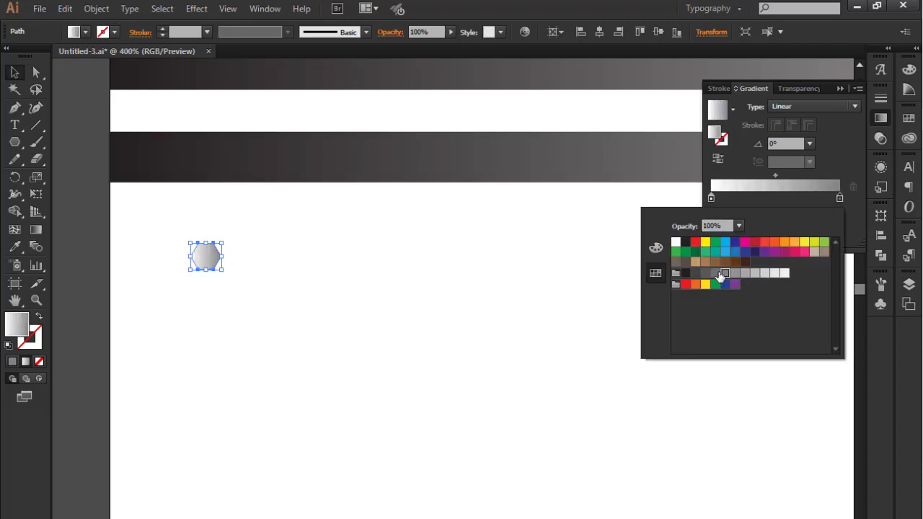
{"action": "left_click", "coordinate": [715, 273]}
{"action": "left_click", "coordinate": [840, 88]}
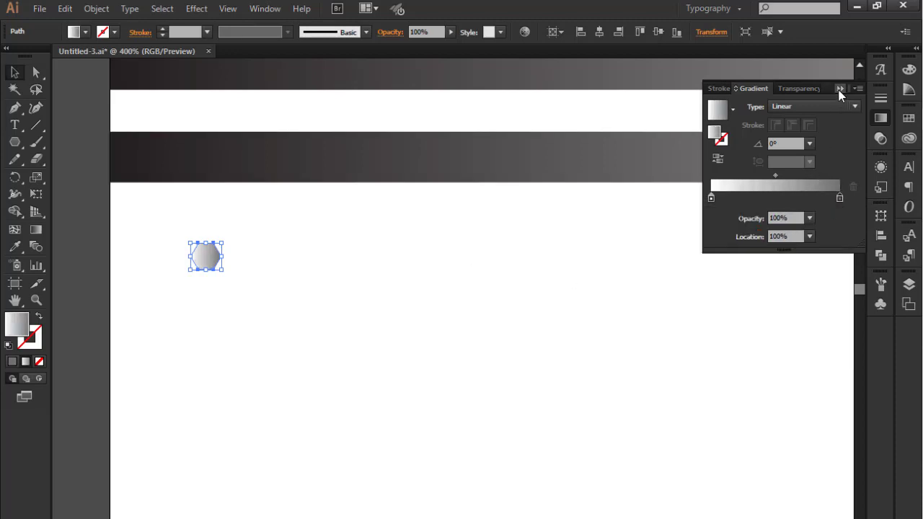
{"action": "left_click", "coordinate": [840, 87]}
Step: Redirect the hexagon's gradient diagonally so it runs from light at its lower left to grey at its upper right
{"action": "left_click", "coordinate": [36, 229]}
{"action": "left_click_drag", "start_coordinate": [190, 271], "coordinate": [222, 241]}
{"action": "key", "text": "v"}
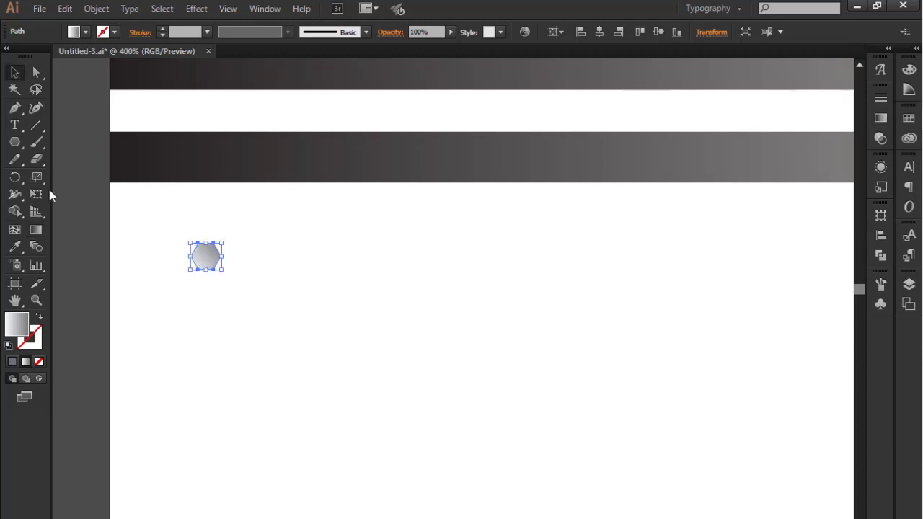
{"action": "left_click", "coordinate": [67, 220]}
Step: Position the hexagon so that it straddles the artboard's left edge
{"action": "left_click", "coordinate": [235, 260], "text": "ctrl"}
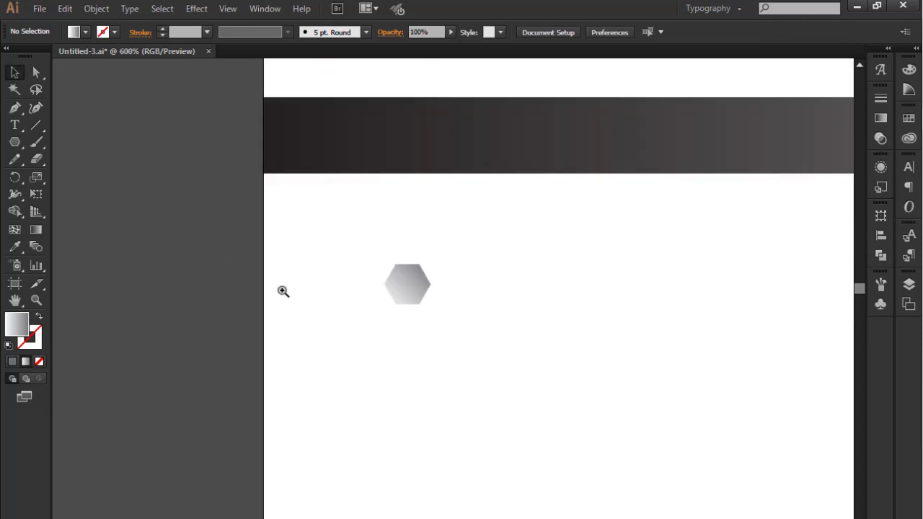
{"action": "left_click", "coordinate": [405, 292], "text": "ctrl"}
{"action": "left_click", "coordinate": [404, 293], "text": "ctrl"}
{"action": "left_click_drag", "start_coordinate": [514, 305], "coordinate": [325, 316]}
{"action": "key", "text": "ctrl+z"}
{"action": "key", "text": "ctrl+z"}
{"action": "left_click", "coordinate": [288, 273]}
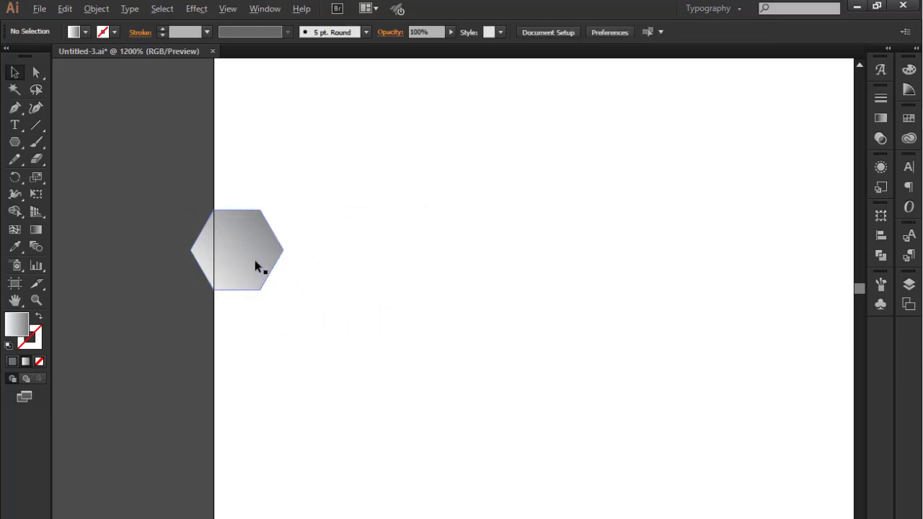
Step: Copy the hexagon three times to build a staggered zigzag of four hexagons separated by narrow, even gaps
{"action": "left_click_drag", "start_coordinate": [258, 264], "coordinate": [395, 276]}
{"action": "left_click", "coordinate": [187, 329]}
{"action": "left_click_drag", "start_coordinate": [362, 326], "coordinate": [334, 303]}
{"action": "left_click_drag", "start_coordinate": [154, 321], "coordinate": [353, 222]}
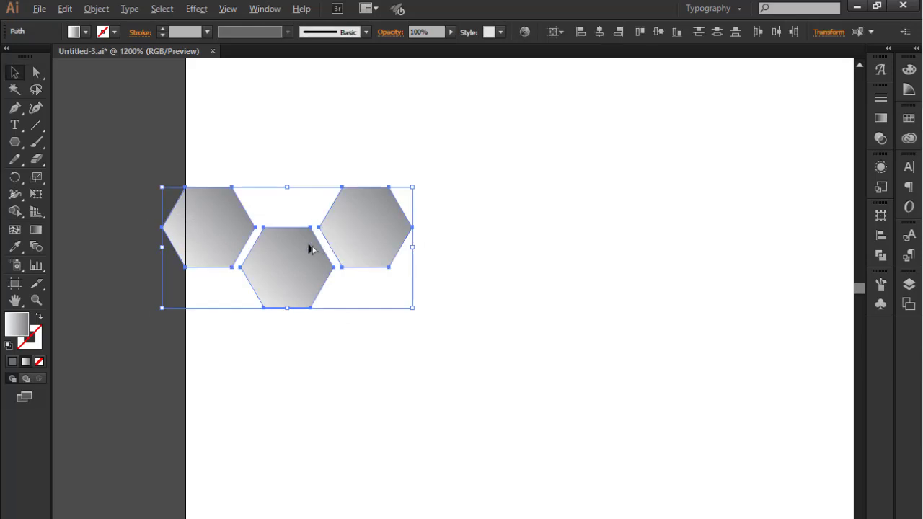
{"action": "left_click", "coordinate": [194, 333]}
{"action": "left_click_drag", "start_coordinate": [271, 283], "coordinate": [431, 283]}
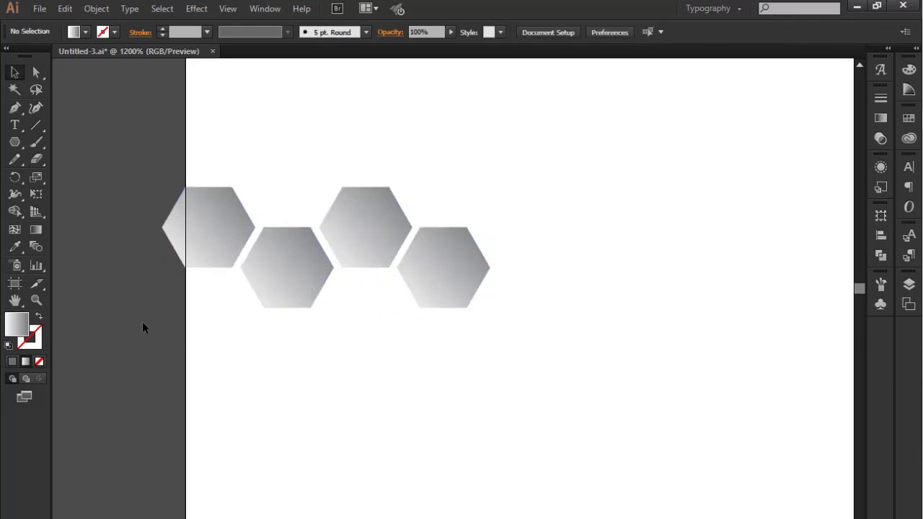
Step: Copy the four staggered hexagons to the right so the zigzag row continues with eight hexagons
{"action": "left_click_drag", "start_coordinate": [142, 322], "coordinate": [432, 245]}
{"action": "left_click_drag", "start_coordinate": [277, 262], "coordinate": [595, 264]}
{"action": "left_click", "coordinate": [494, 299]}
{"action": "left_click", "coordinate": [500, 280], "text": "ctrl+alt"}
{"action": "left_click", "coordinate": [499, 280], "text": "ctrl+alt"}
{"action": "left_click_drag", "start_coordinate": [544, 304], "coordinate": [461, 305]}
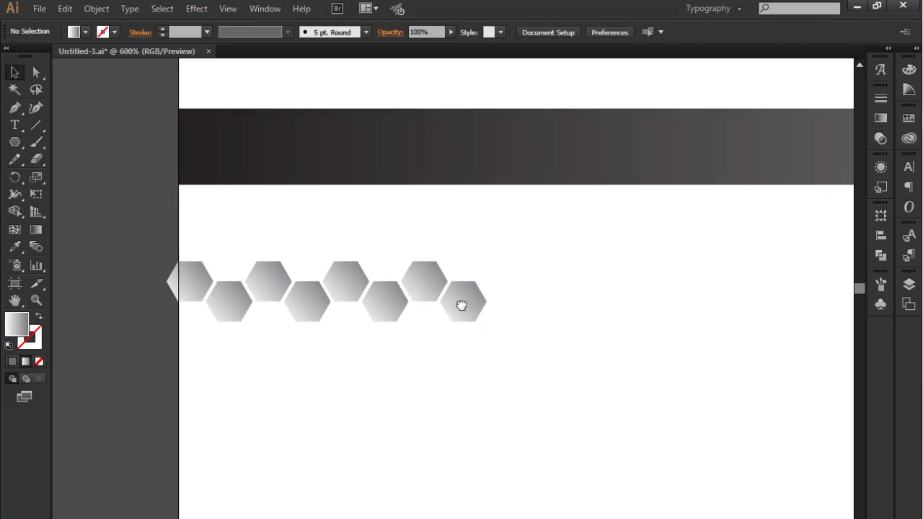
Step: Copy the eight hexagons end to end and repeat the duplication until the row runs past the artboard's right edge
{"action": "left_click_drag", "start_coordinate": [169, 326], "coordinate": [244, 309]}
{"action": "left_click_drag", "start_coordinate": [189, 295], "coordinate": [499, 296]}
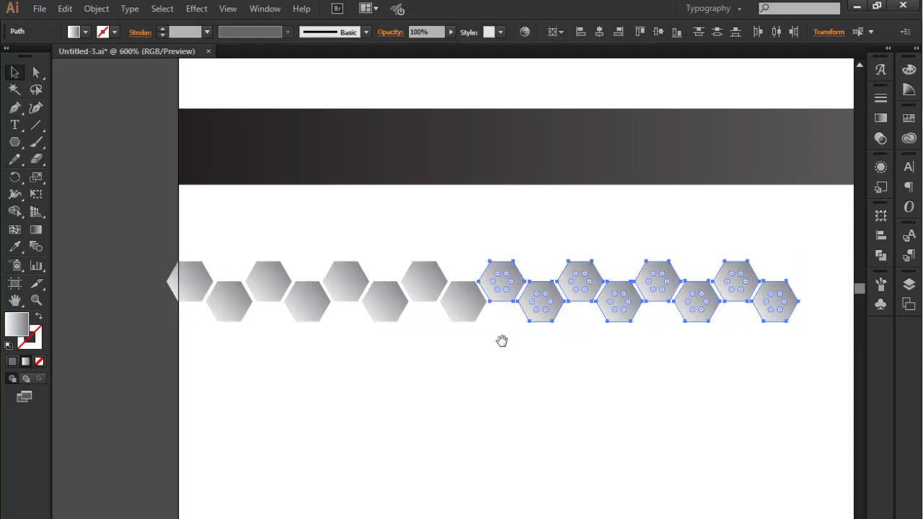
{"action": "left_click", "coordinate": [550, 327], "text": "ctrl+alt"}
{"action": "left_click", "coordinate": [549, 328], "text": "ctrl+alt"}
{"action": "left_click", "coordinate": [550, 328], "text": "ctrl+alt"}
{"action": "key", "text": "ctrl+d"}
{"action": "key", "text": "ctrl+d"}
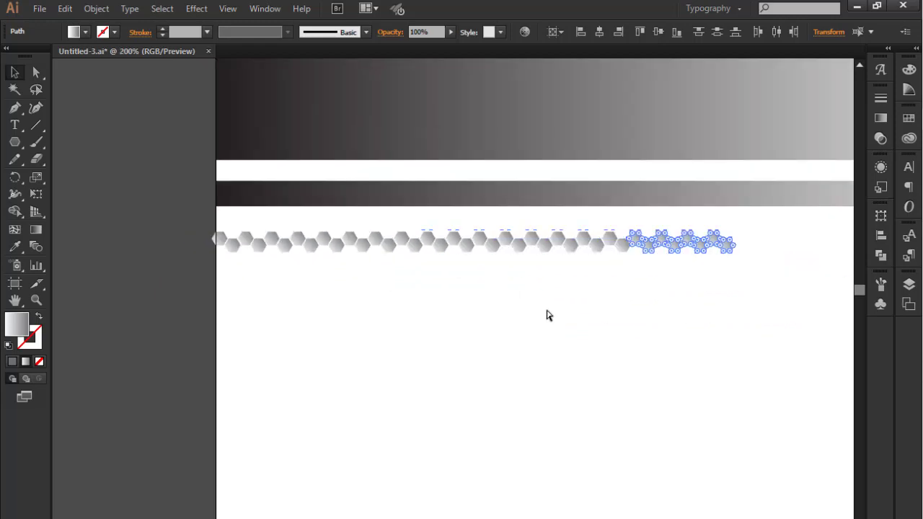
{"action": "left_click", "coordinate": [546, 313], "text": "ctrl+alt"}
{"action": "left_click_drag", "start_coordinate": [517, 305], "coordinate": [493, 315]}
{"action": "key", "text": "ctrl+d"}
{"action": "key", "text": "ctrl+d"}
{"action": "key", "text": "ctrl+d"}
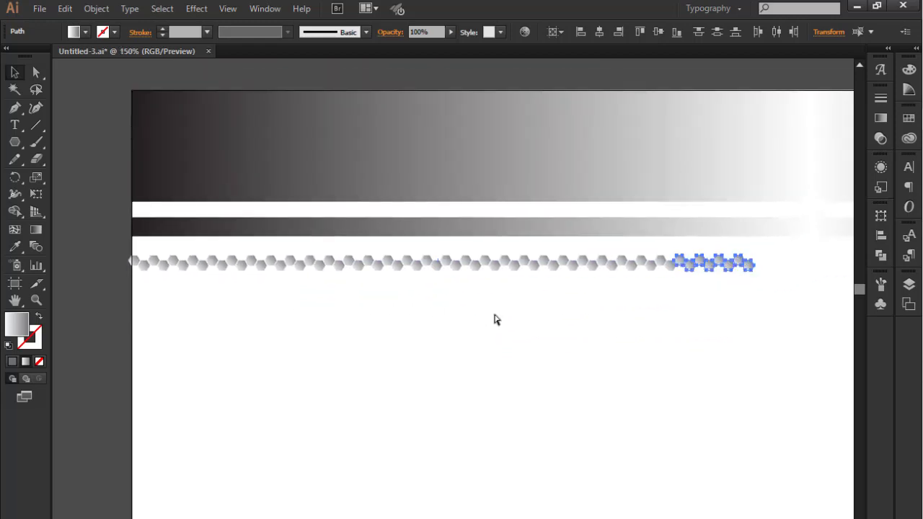
{"action": "left_click", "coordinate": [495, 315], "text": "ctrl+alt"}
{"action": "key", "text": "ctrl+d"}
{"action": "key", "text": "ctrl+d"}
{"action": "key", "text": "ctrl+d"}
{"action": "left_click", "coordinate": [507, 318], "text": "ctrl+alt"}
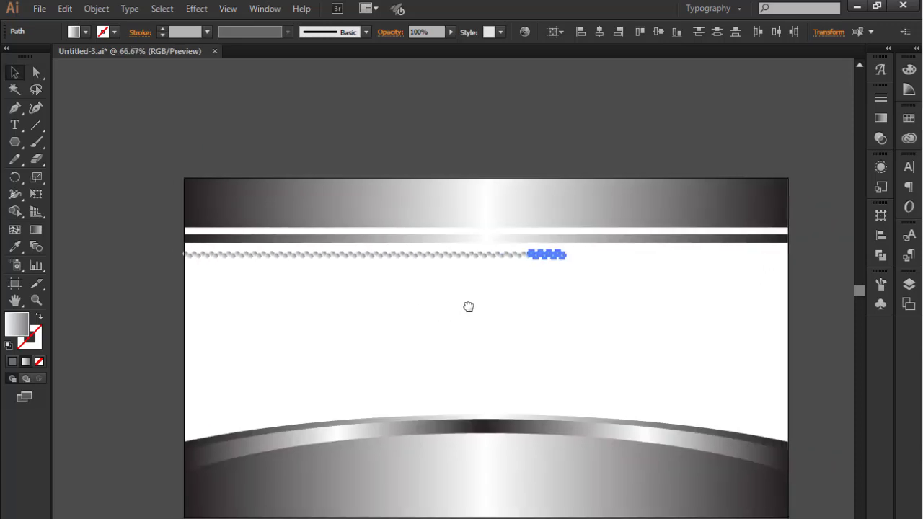
{"action": "left_click_drag", "start_coordinate": [468, 307], "coordinate": [439, 307]}
{"action": "key", "text": "ctrl+d"}
{"action": "key", "text": "ctrl+d"}
{"action": "key", "text": "ctrl+d"}
{"action": "key", "text": "ctrl+d"}
{"action": "key", "text": "ctrl+d"}
{"action": "key", "text": "ctrl+d"}
{"action": "key", "text": "ctrl+d"}
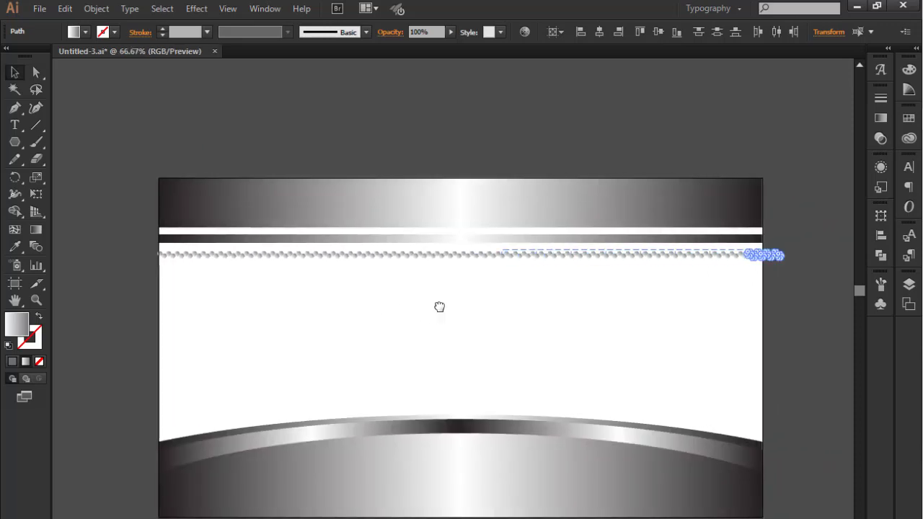
Step: Delete the surplus hexagons that extend beyond the artboard's right edge
{"action": "left_click", "coordinate": [714, 308]}
{"action": "left_click", "coordinate": [671, 274], "text": "ctrl"}
{"action": "left_click", "coordinate": [548, 274], "text": "ctrl"}
{"action": "left_click", "coordinate": [547, 274], "text": "ctrl"}
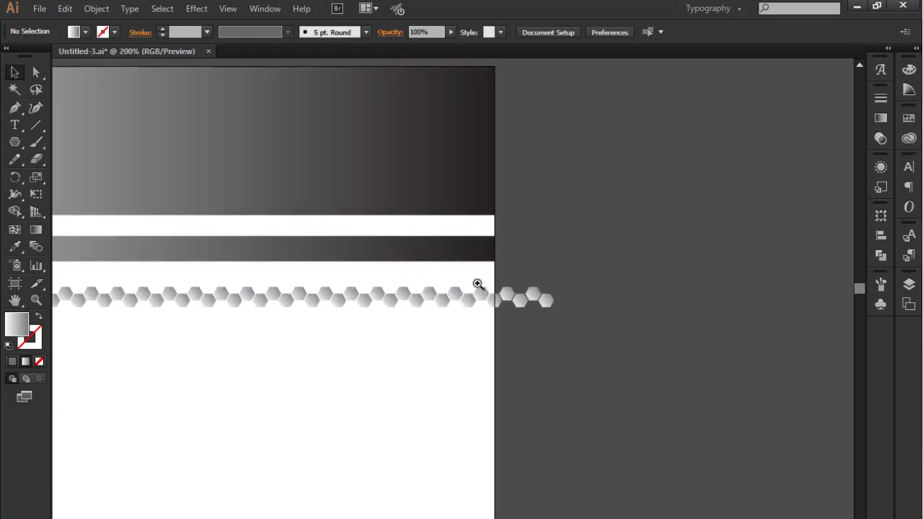
{"action": "left_click_drag", "start_coordinate": [578, 290], "coordinate": [518, 345]}
{"action": "key", "text": "Delete"}
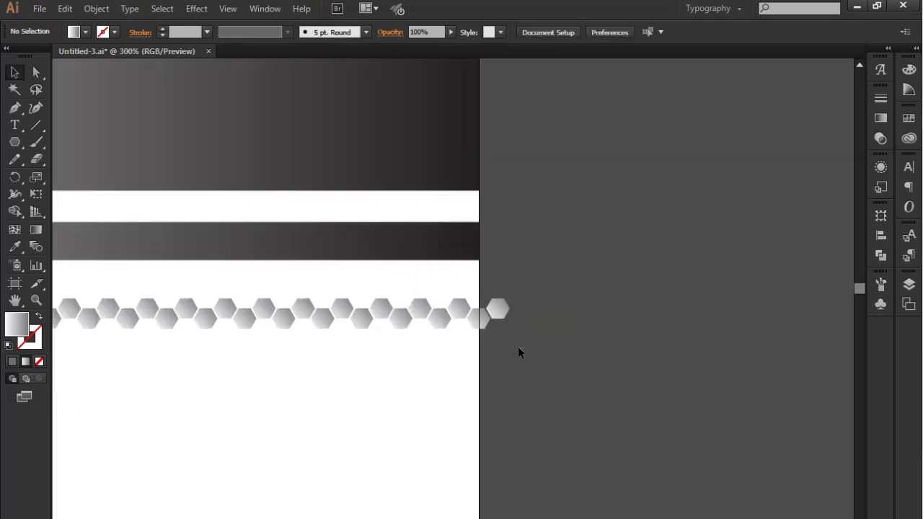
Step: Group all hexagons of the row and centre the group horizontally on the artboard
{"action": "left_click", "coordinate": [329, 297], "text": "ctrl+alt"}
{"action": "left_click", "coordinate": [330, 296], "text": "ctrl+alt"}
{"action": "left_click", "coordinate": [329, 293], "text": "ctrl+alt"}
{"action": "left_click", "coordinate": [328, 291], "text": "ctrl+alt"}
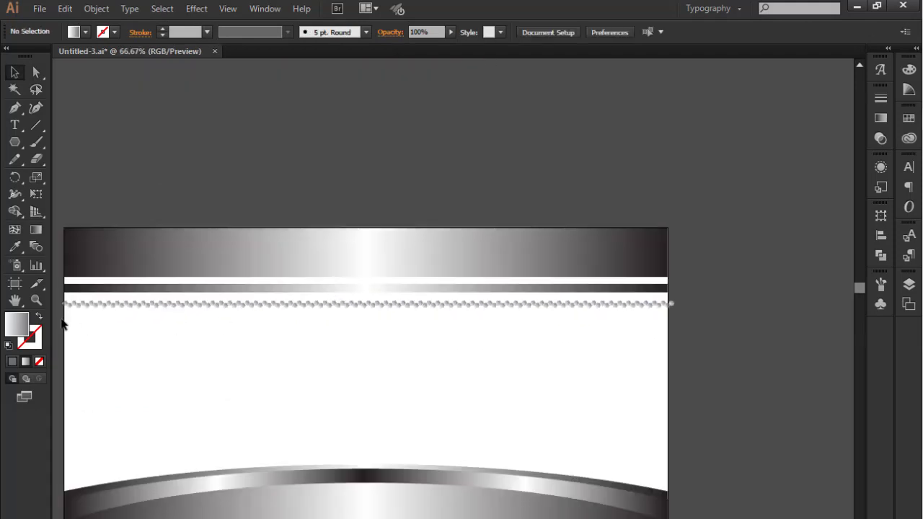
{"action": "left_click_drag", "start_coordinate": [62, 319], "coordinate": [690, 294]}
{"action": "left_click_drag", "start_coordinate": [343, 302], "coordinate": [539, 301]}
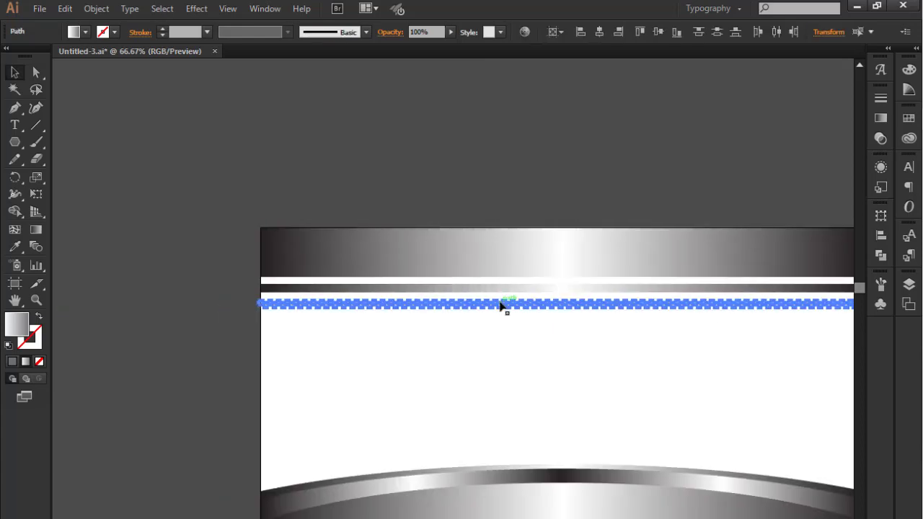
{"action": "key", "text": "ctrl+g"}
{"action": "left_click", "coordinate": [599, 32]}
Step: Move the hexagon row up over the wide band's lower edge and centre it horizontally again
{"action": "left_click", "coordinate": [396, 299], "text": "ctrl"}
{"action": "left_click", "coordinate": [383, 287], "text": "ctrl"}
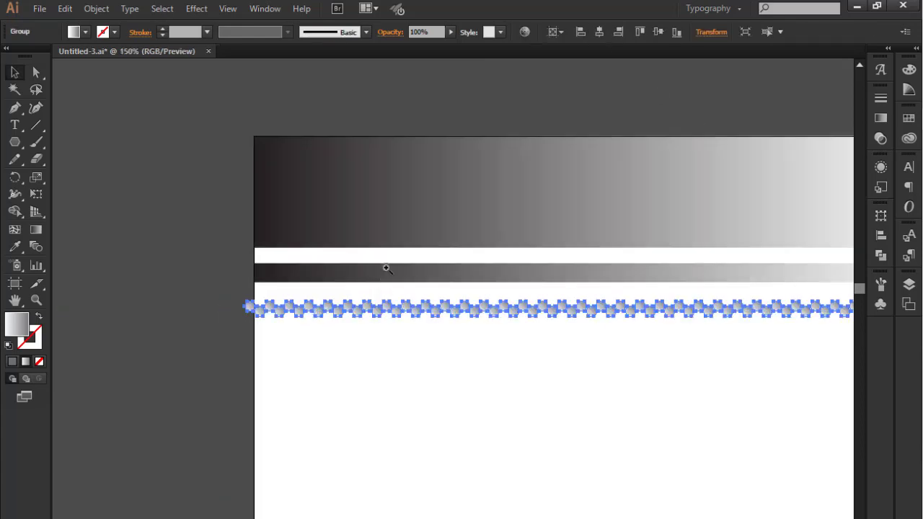
{"action": "left_click", "coordinate": [391, 271], "text": "ctrl"}
{"action": "left_click", "coordinate": [415, 304], "text": "ctrl"}
{"action": "left_click", "coordinate": [418, 314], "text": "ctrl"}
{"action": "left_click_drag", "start_coordinate": [360, 325], "coordinate": [374, 158]}
{"action": "left_click", "coordinate": [601, 32]}
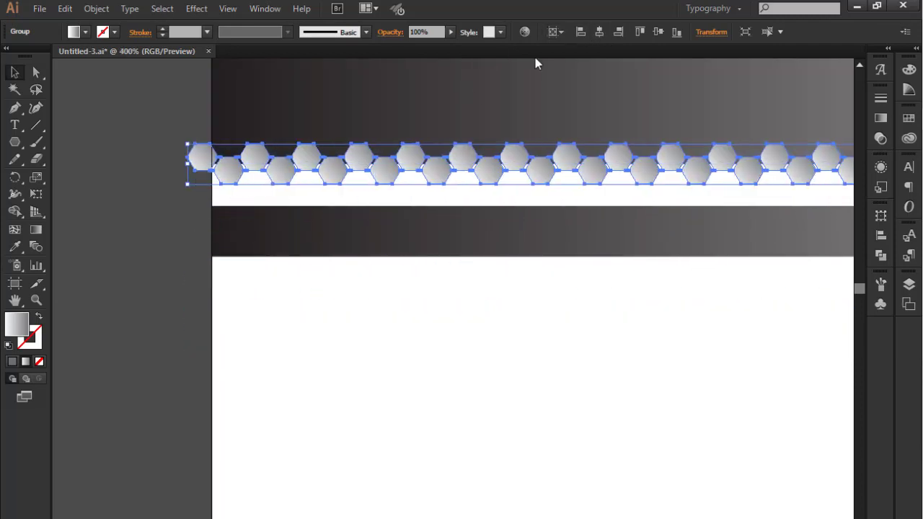
Step: Copy the hexagon row directly beneath itself with a narrow gap and repeat the duplication to start a honeycomb field
{"action": "left_click", "coordinate": [185, 200]}
{"action": "left_click_drag", "start_coordinate": [248, 161], "coordinate": [255, 191]}
{"action": "key", "text": "ctrl+d"}
{"action": "key", "text": "ctrl+d"}
{"action": "key", "text": "ctrl+d"}
{"action": "key", "text": "ctrl+d"}
{"action": "key", "text": "ctrl+d"}
{"action": "key", "text": "ctrl+d"}
{"action": "key", "text": "ctrl+d"}
{"action": "key", "text": "ctrl+d"}
{"action": "key", "text": "ctrl+d"}
{"action": "key", "text": "ctrl+d"}
{"action": "key", "text": "ctrl+d"}
{"action": "key", "text": "ctrl+d"}
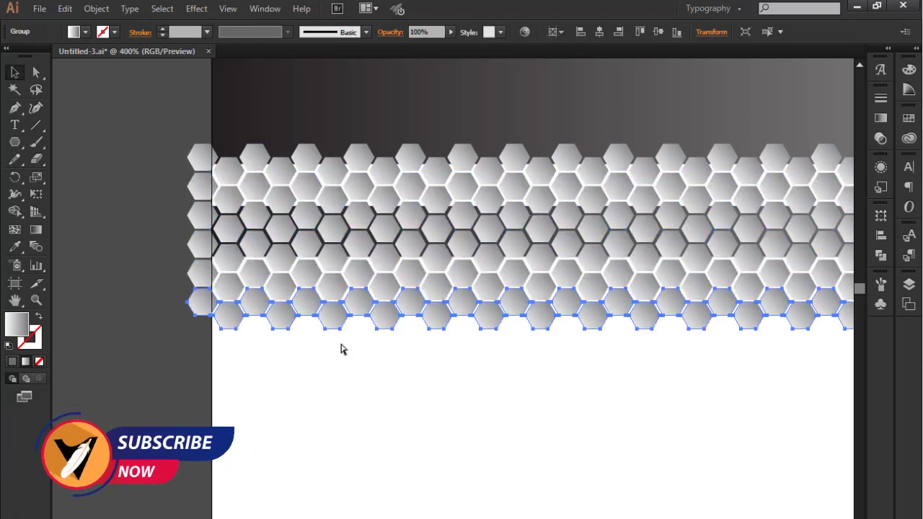
Step: Continue duplicating the hexagon row downward until the honeycomb overlaps the ends of the curved metallic bands
{"action": "left_click", "coordinate": [426, 309], "text": "ctrl+alt"}
{"action": "left_click", "coordinate": [426, 308], "text": "ctrl+alt"}
{"action": "left_click", "coordinate": [426, 308], "text": "ctrl+alt"}
{"action": "left_click", "coordinate": [426, 309], "text": "ctrl+alt"}
{"action": "left_click", "coordinate": [426, 308], "text": "ctrl+alt"}
{"action": "left_click_drag", "start_coordinate": [593, 323], "coordinate": [310, 267]}
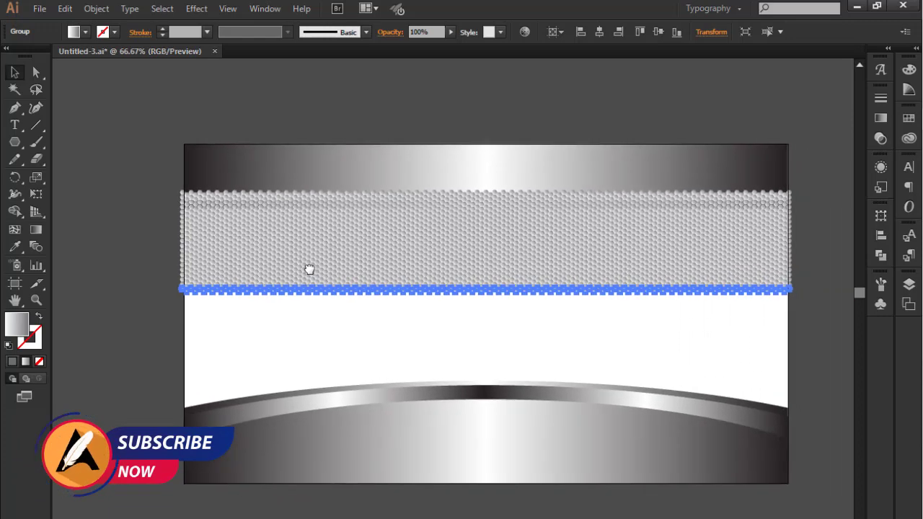
{"action": "key", "text": "ctrl+d"}
{"action": "key", "text": "ctrl+d"}
{"action": "key", "text": "ctrl+d"}
{"action": "key", "text": "ctrl+d"}
{"action": "key", "text": "ctrl+d"}
{"action": "key", "text": "ctrl+d"}
{"action": "key", "text": "ctrl+d"}
{"action": "key", "text": "ctrl+d"}
{"action": "key", "text": "ctrl+d"}
{"action": "key", "text": "ctrl+d"}
{"action": "key", "text": "ctrl+d"}
{"action": "key", "text": "ctrl+d"}
{"action": "key", "text": "ctrl+d"}
{"action": "key", "text": "ctrl+d"}
{"action": "key", "text": "ctrl+d"}
{"action": "key", "text": "ctrl+d"}
{"action": "key", "text": "ctrl+d"}
{"action": "key", "text": "ctrl+d"}
{"action": "key", "text": "ctrl+d"}
{"action": "key", "text": "ctrl+d"}
{"action": "key", "text": "ctrl+d"}
{"action": "key", "text": "ctrl+d"}
{"action": "key", "text": "ctrl+d"}
{"action": "key", "text": "ctrl+d"}
{"action": "key", "text": "ctrl+d"}
{"action": "key", "text": "ctrl+d"}
{"action": "key", "text": "ctrl+d"}
{"action": "key", "text": "ctrl+d"}
{"action": "key", "text": "ctrl+d"}
{"action": "key", "text": "ctrl+d"}
{"action": "key", "text": "ctrl+d"}
{"action": "key", "text": "ctrl+d"}
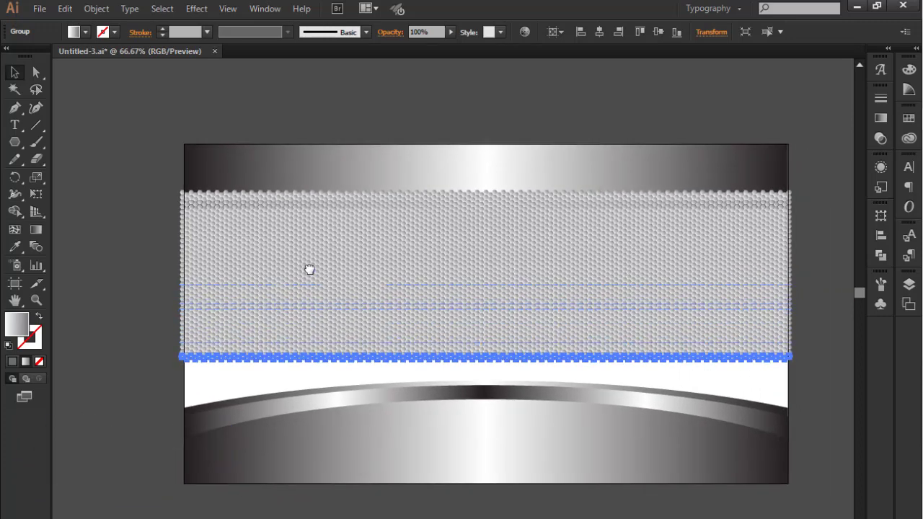
{"action": "key", "text": "ctrl+d"}
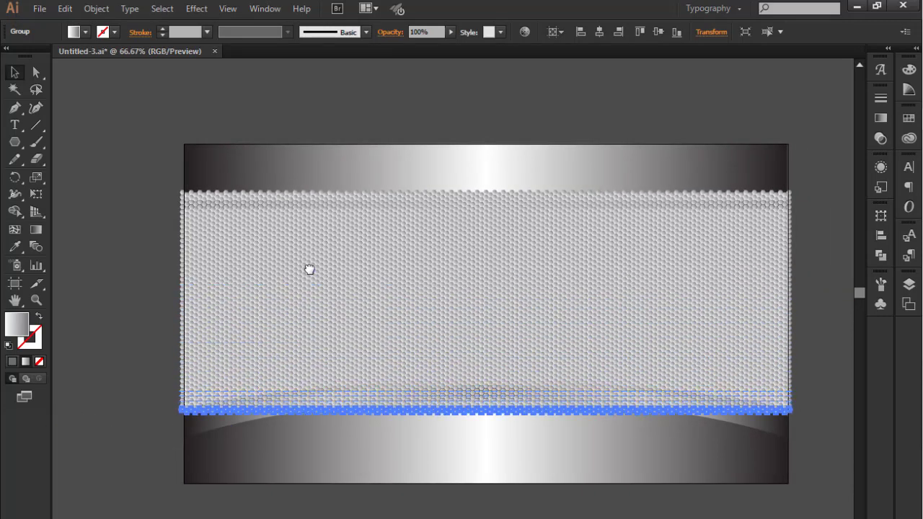
Step: Select all the hexagon rows without the metallic bands and group them into one honeycomb pattern
{"action": "left_click", "coordinate": [142, 278]}
{"action": "left_click_drag", "start_coordinate": [147, 181], "coordinate": [729, 438]}
{"action": "left_click", "coordinate": [508, 181], "text": "shift"}
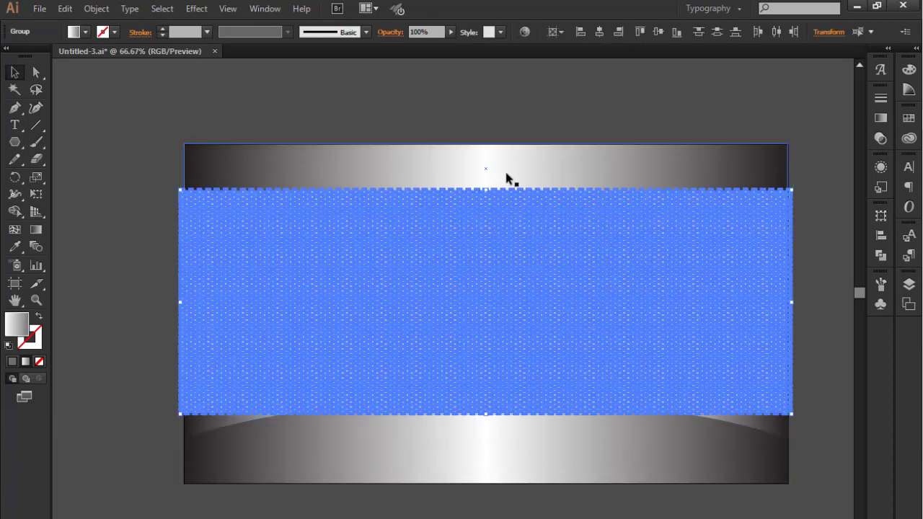
Step: Send the honeycomb group behind the straight and curved metallic bands
{"action": "right_click", "coordinate": [506, 269]}
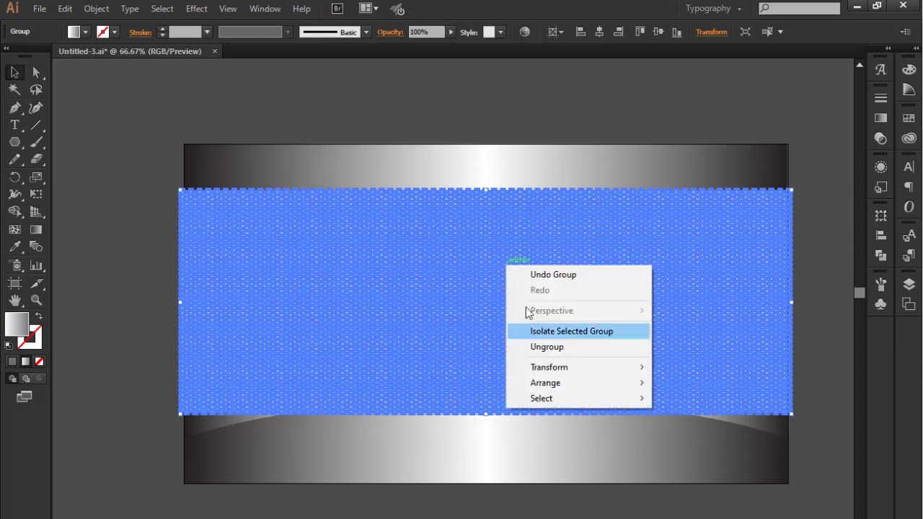
{"action": "mouse_move", "coordinate": [589, 390]}
{"action": "left_click", "coordinate": [708, 427]}
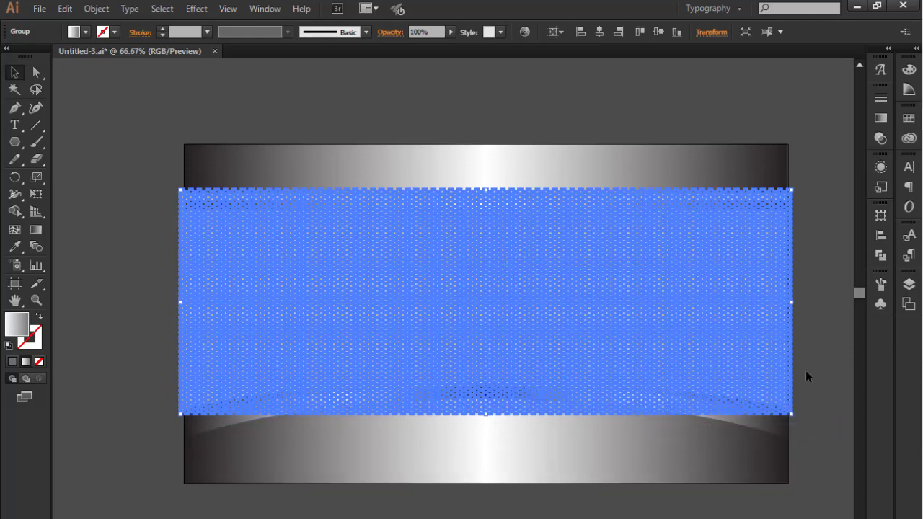
{"action": "left_click", "coordinate": [805, 376]}
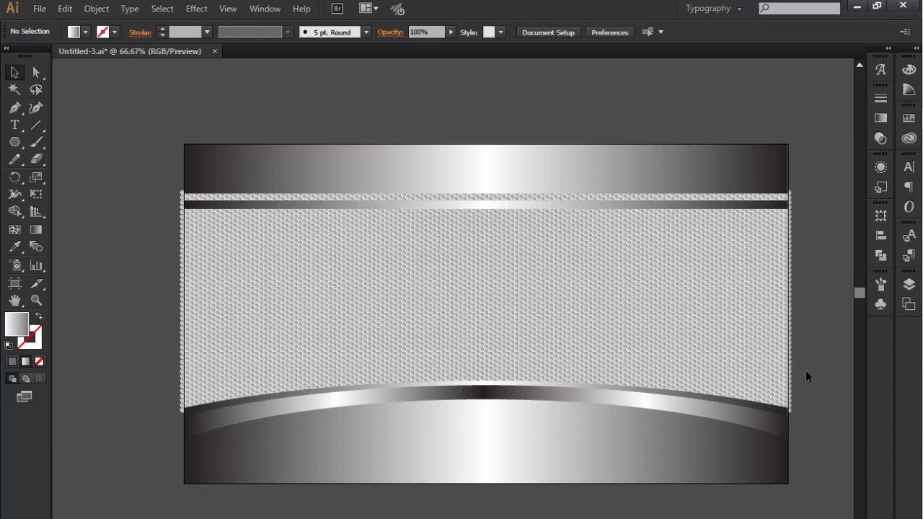
Step: Draw a rectangle that covers the whole artboard exactly from corner to corner
{"action": "left_click", "coordinate": [15, 142]}
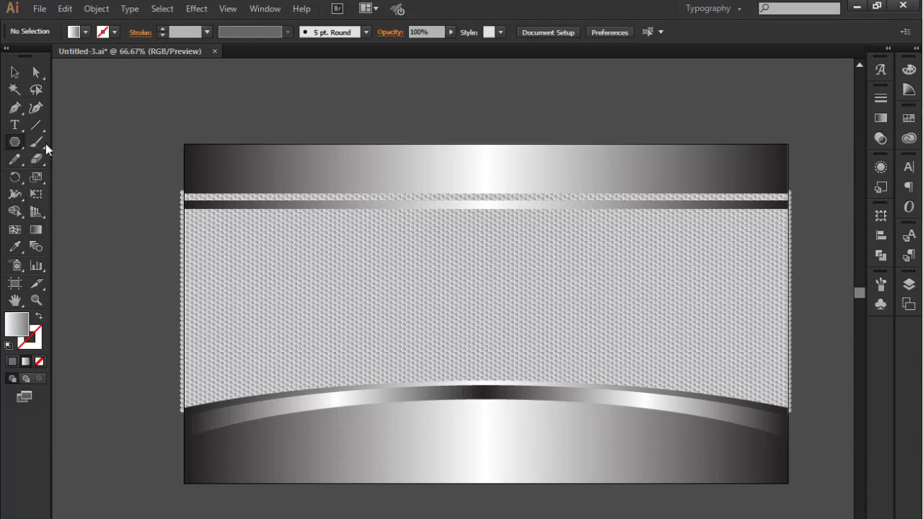
{"action": "left_click_drag", "start_coordinate": [184, 146], "coordinate": [788, 483]}
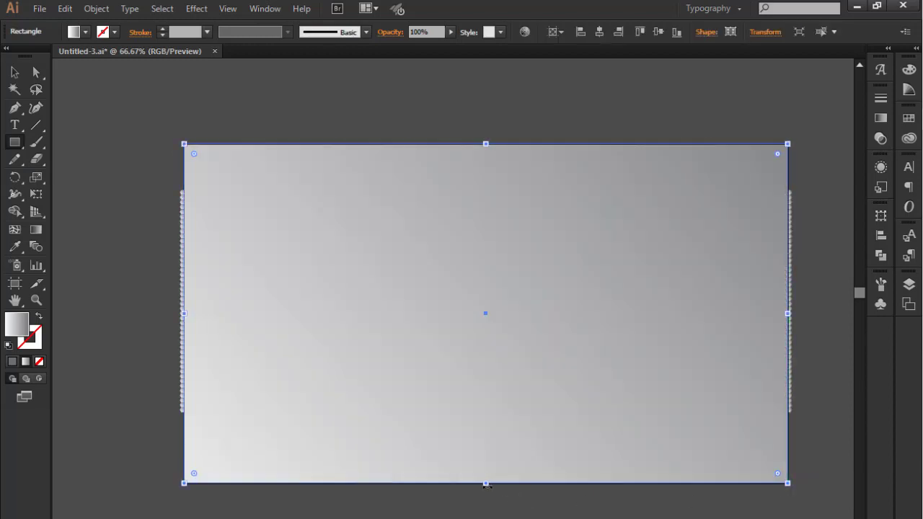
Step: Shrink the rectangle vertically from both sides to the honeycomb's area and fill it with the blue-to-transparent gradient swatch
{"action": "left_click_drag", "start_coordinate": [486, 481], "coordinate": [488, 437]}
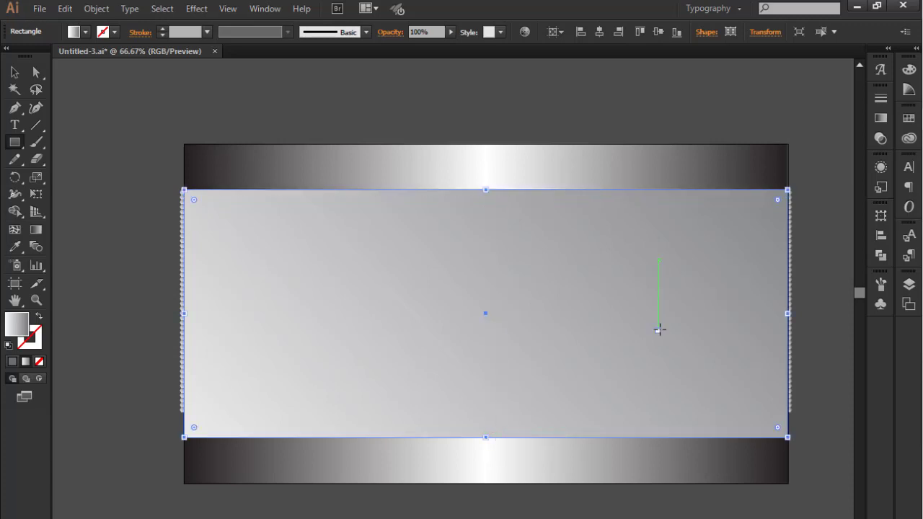
{"action": "left_click", "coordinate": [908, 120]}
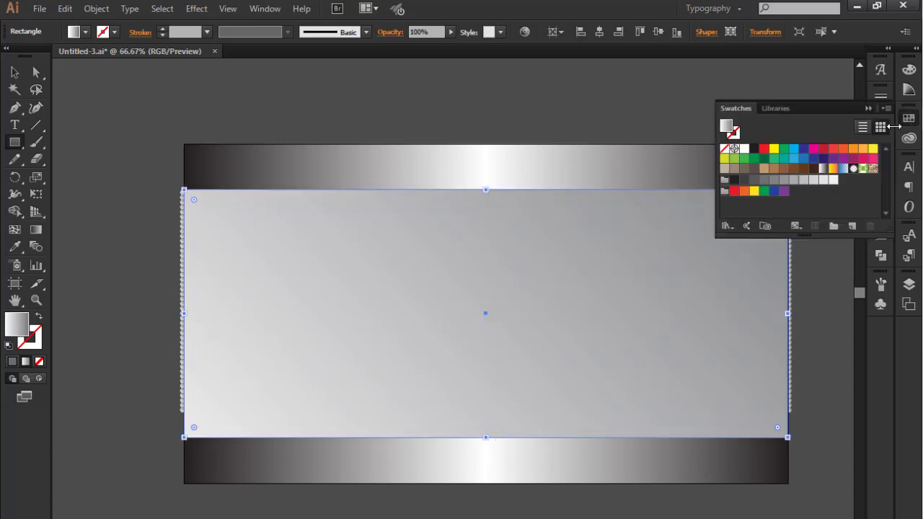
{"action": "left_click", "coordinate": [838, 169]}
{"action": "left_click", "coordinate": [868, 108]}
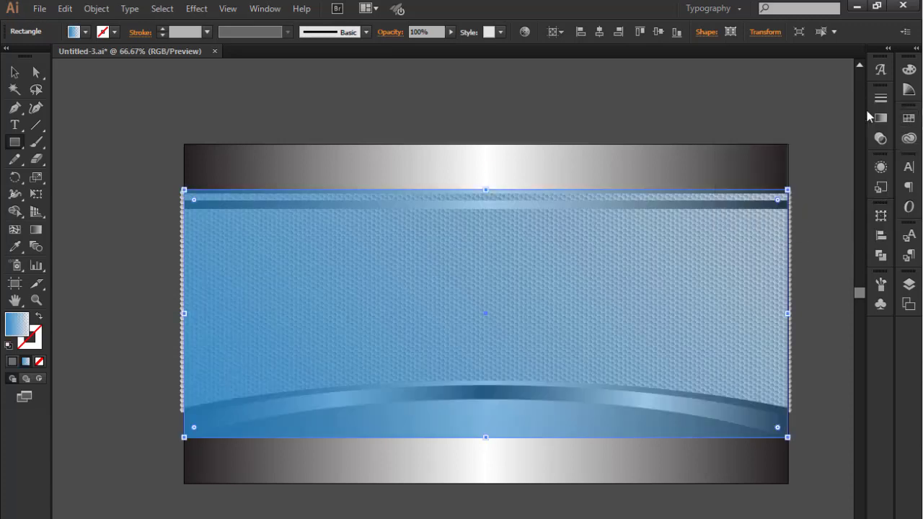
Step: Recolour the rectangle's gradient black at both stops, using 000000 for the opaque one and keeping the other at 0% opacity
{"action": "left_click", "coordinate": [880, 119]}
{"action": "double_click", "coordinate": [710, 198]}
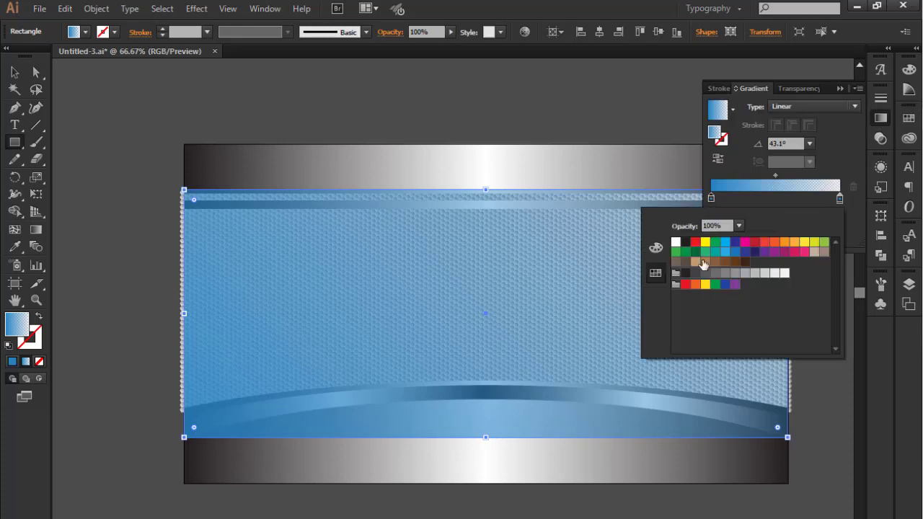
{"action": "left_click", "coordinate": [685, 273]}
{"action": "double_click", "coordinate": [839, 199]}
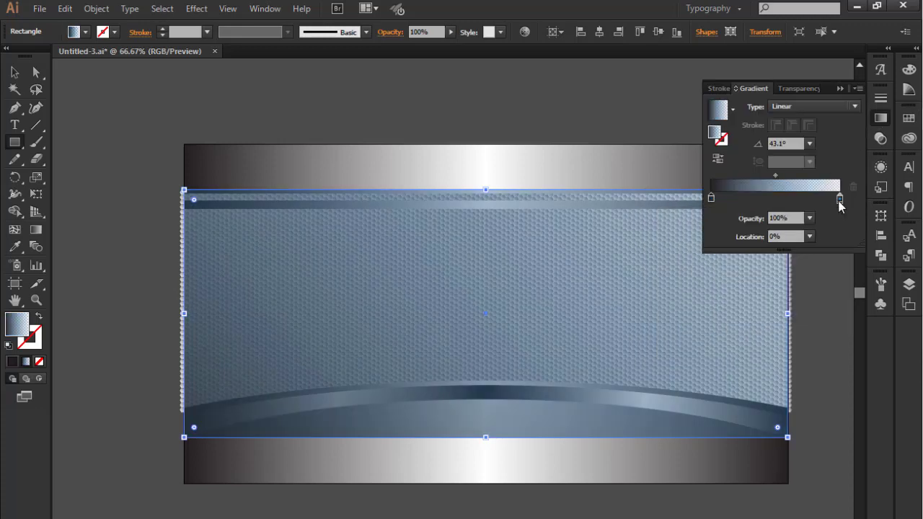
{"action": "left_click", "coordinate": [684, 243]}
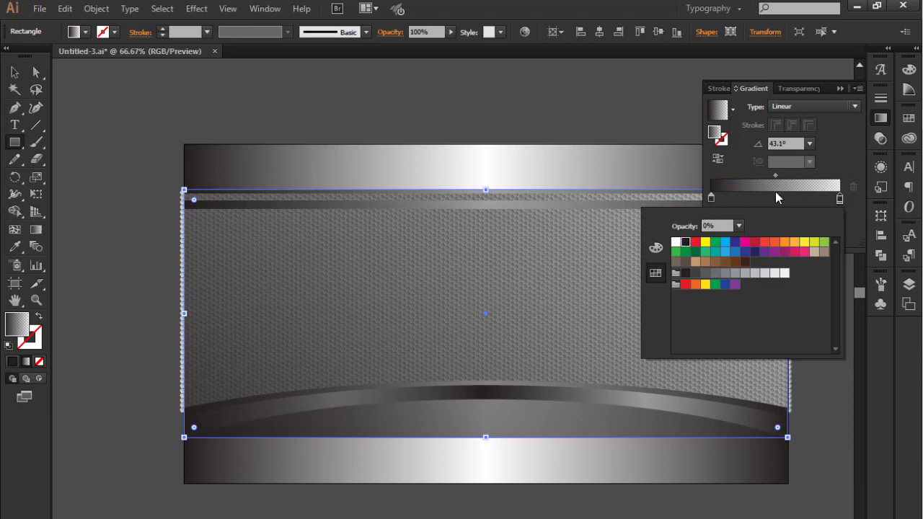
{"action": "left_click", "coordinate": [710, 198]}
{"action": "double_click", "coordinate": [710, 199]}
{"action": "left_click", "coordinate": [655, 247]}
{"action": "left_click", "coordinate": [678, 321]}
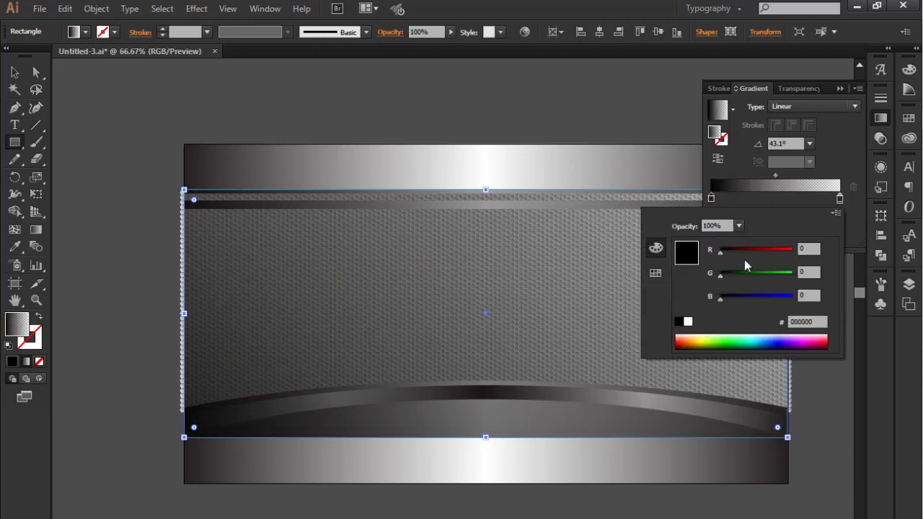
Step: Change the rectangle's gradient to Radial and reverse it so the centre is transparent and the edges black
{"action": "left_click", "coordinate": [813, 108]}
{"action": "left_click", "coordinate": [813, 107]}
{"action": "left_click", "coordinate": [809, 133]}
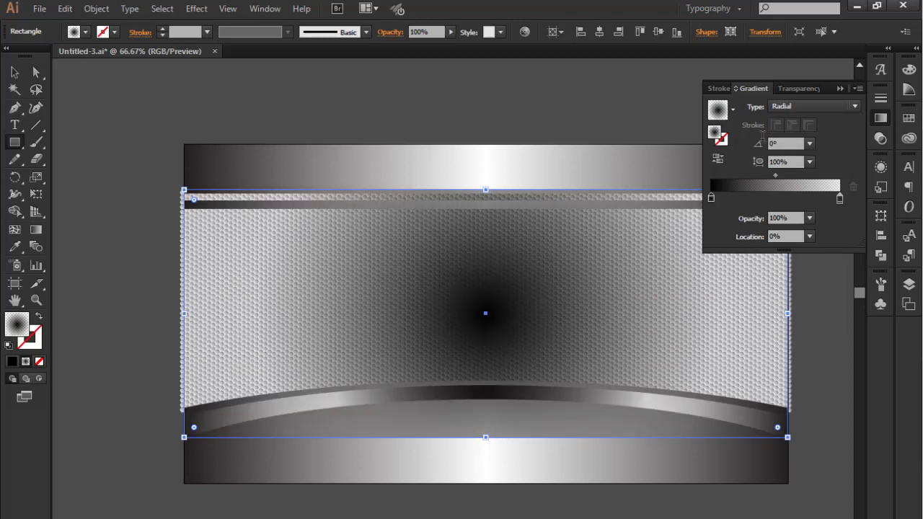
{"action": "left_click", "coordinate": [719, 165]}
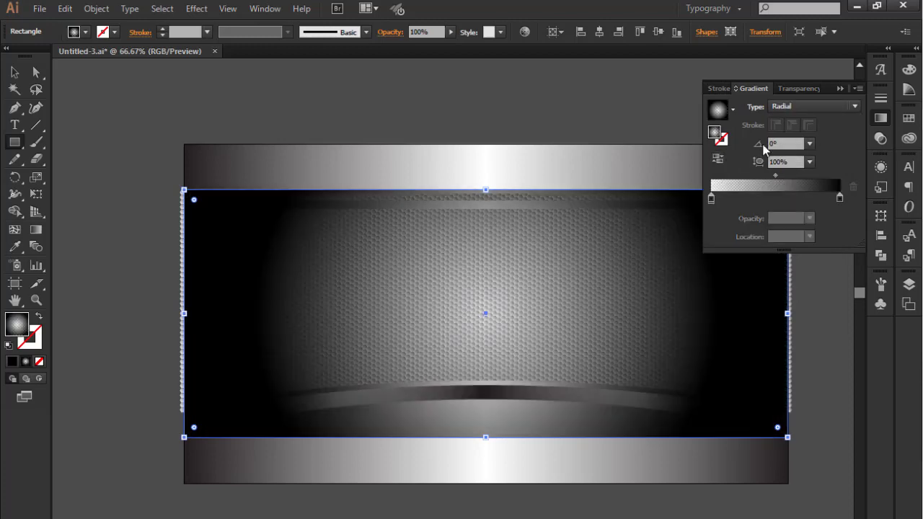
{"action": "left_click", "coordinate": [840, 88]}
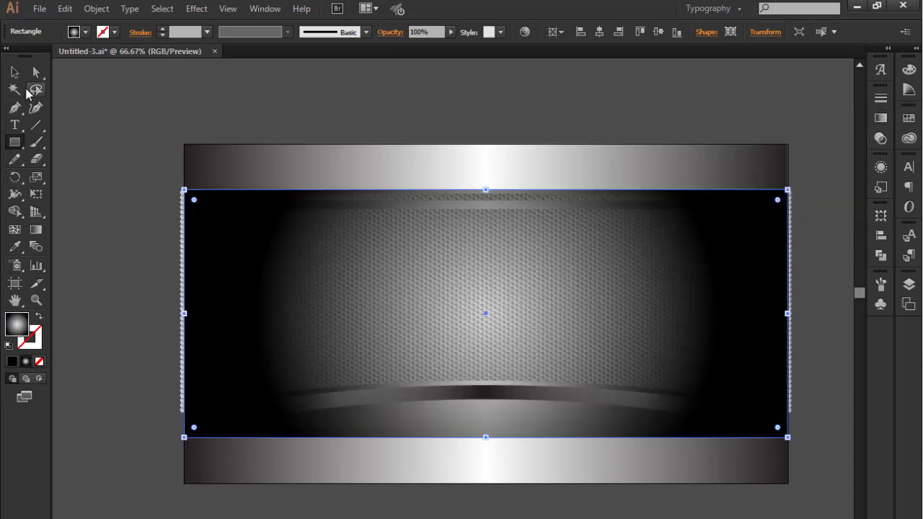
Step: Enlarge the radial gradient with the Gradient tool until its radius extends just past the artboard's side edges
{"action": "double_click", "coordinate": [14, 72]}
{"action": "left_click", "coordinate": [523, 382]}
{"action": "left_click", "coordinate": [36, 229]}
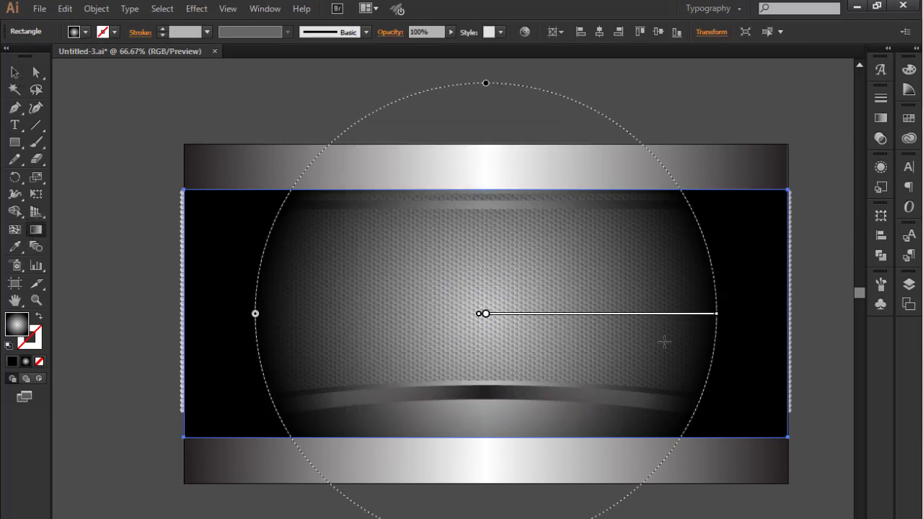
{"action": "mouse_move", "coordinate": [717, 314]}
{"action": "left_mouse_down"}
{"action": "mouse_move", "coordinate": [749, 326]}
{"action": "mouse_move", "coordinate": [822, 326]}
{"action": "left_mouse_up"}
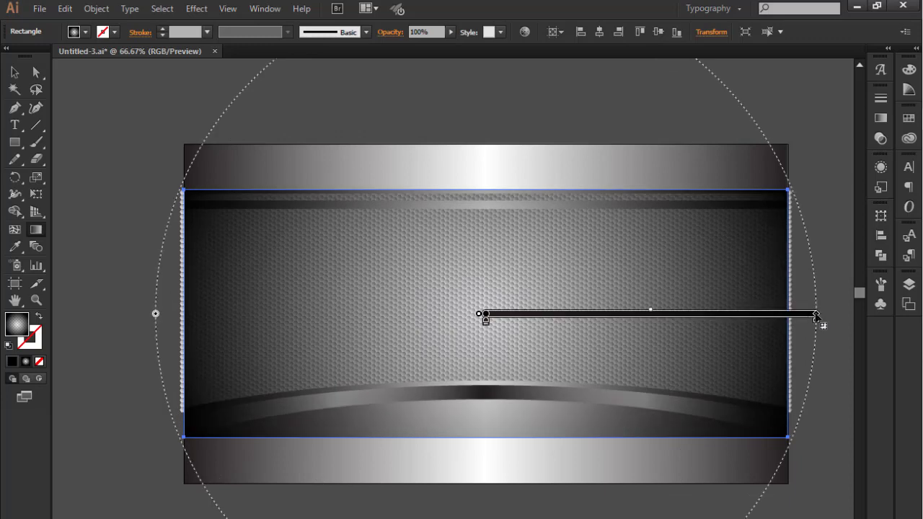
{"action": "left_click_drag", "start_coordinate": [629, 314], "coordinate": [629, 315]}
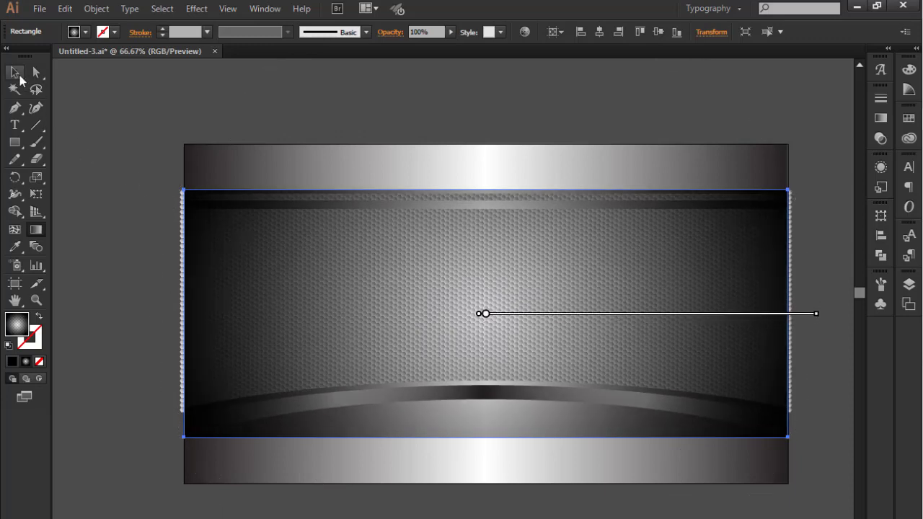
Step: Select the straight and curved metallic bands together and bring them in front of the dark radial gradient rectangle
{"action": "left_click", "coordinate": [16, 73]}
{"action": "left_click", "coordinate": [93, 200]}
{"action": "left_click", "coordinate": [419, 274]}
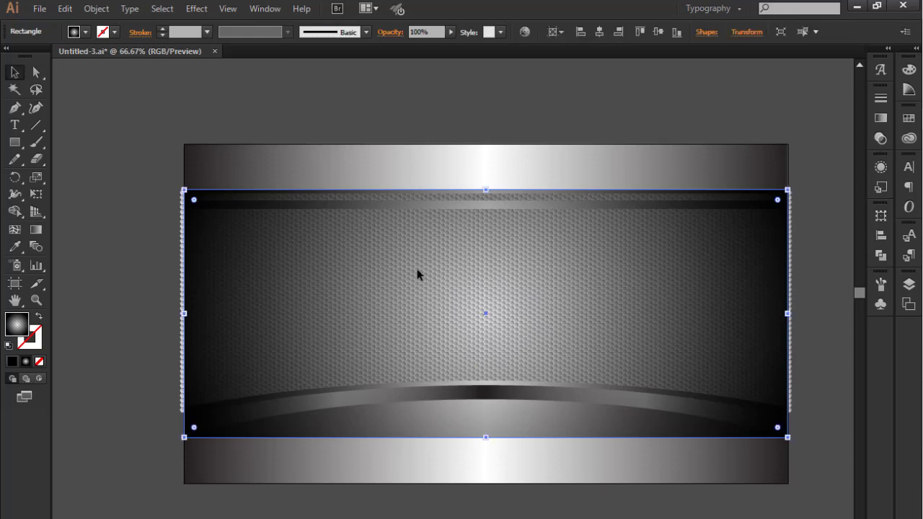
{"action": "left_click", "coordinate": [432, 163], "text": "shift"}
{"action": "left_click", "coordinate": [457, 452], "text": "shift"}
{"action": "right_click", "coordinate": [359, 166]}
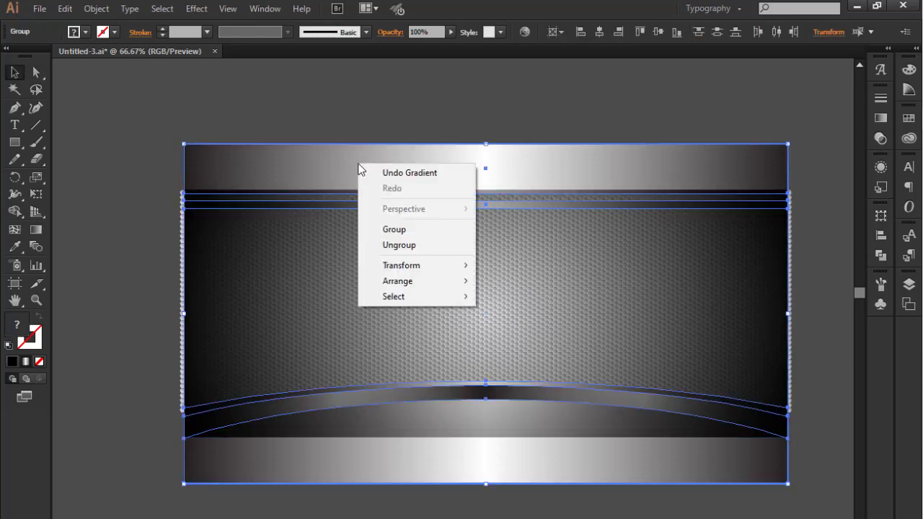
{"action": "mouse_move", "coordinate": [449, 282]}
{"action": "left_click", "coordinate": [496, 271]}
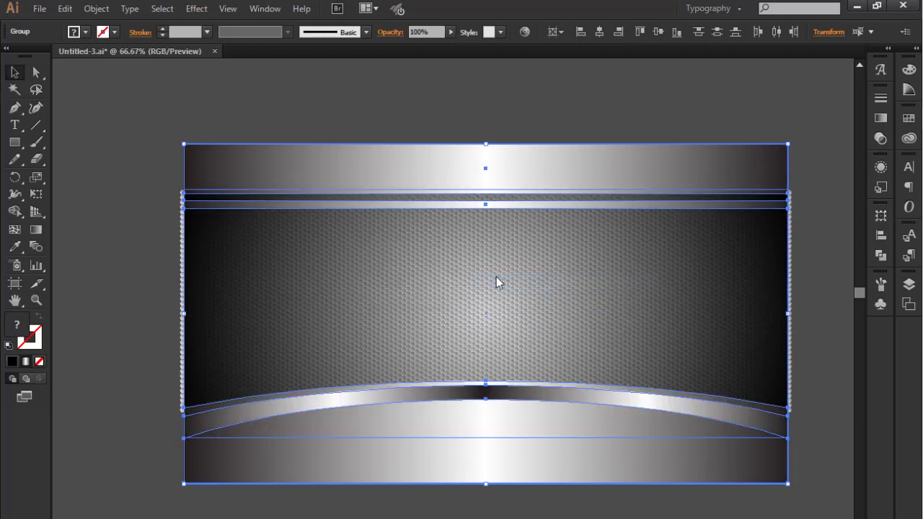
{"action": "left_click", "coordinate": [802, 293]}
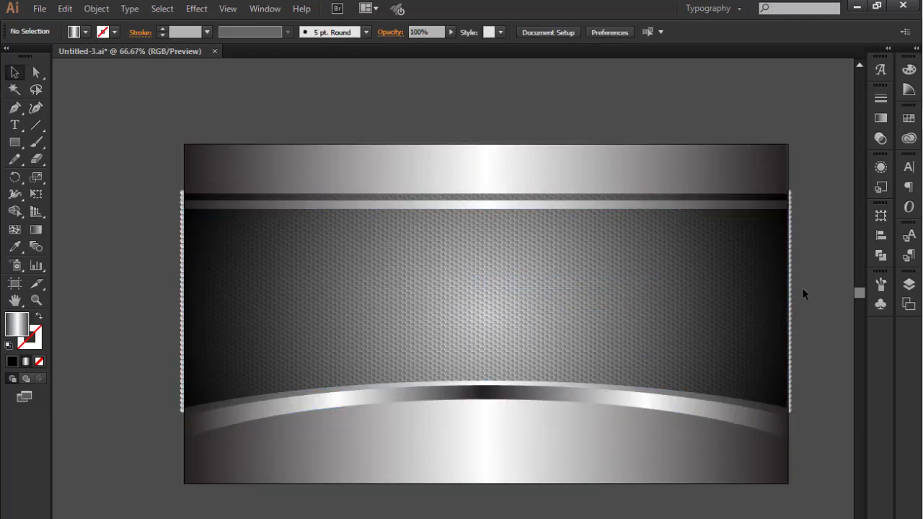
{"action": "left_click", "coordinate": [552, 416]}
{"action": "left_click", "coordinate": [818, 406]}
Step: Apply a Multiply drop shadow to the straight metallic bands with 50% opacity, 0 px X offset, 10 px Y offset and 5 px blur
{"action": "key", "text": "ctrl+1"}
{"action": "left_click", "coordinate": [434, 162]}
{"action": "left_click", "coordinate": [196, 8]}
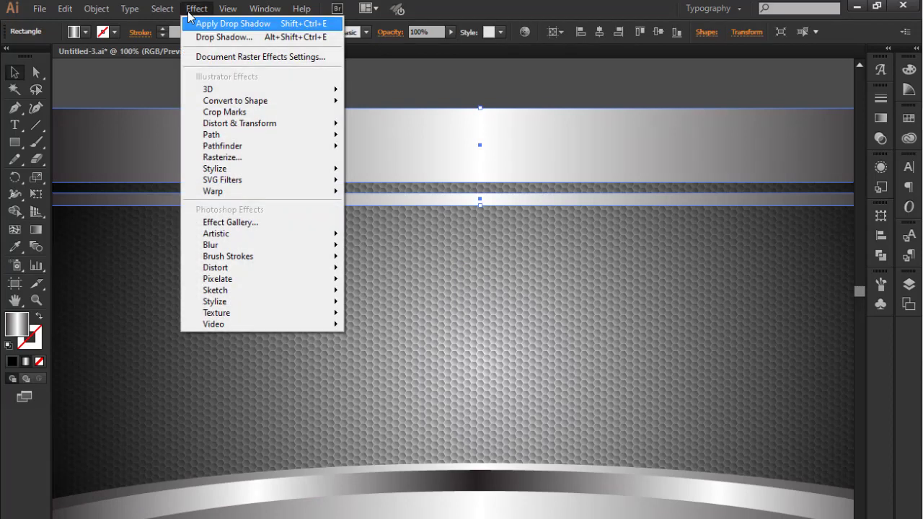
{"action": "mouse_move", "coordinate": [300, 169]}
{"action": "left_click", "coordinate": [393, 171]}
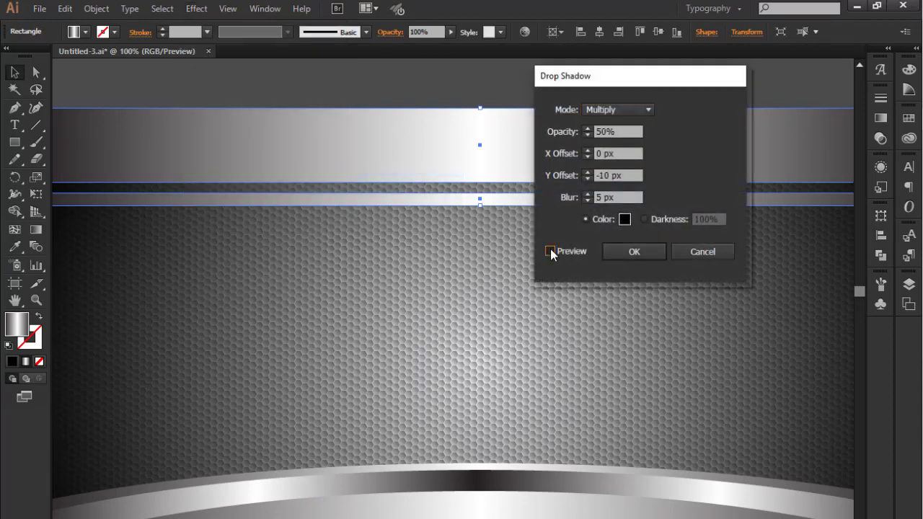
{"action": "left_click", "coordinate": [551, 250]}
{"action": "key", "text": "BackSpace"}
{"action": "left_click", "coordinate": [624, 153]}
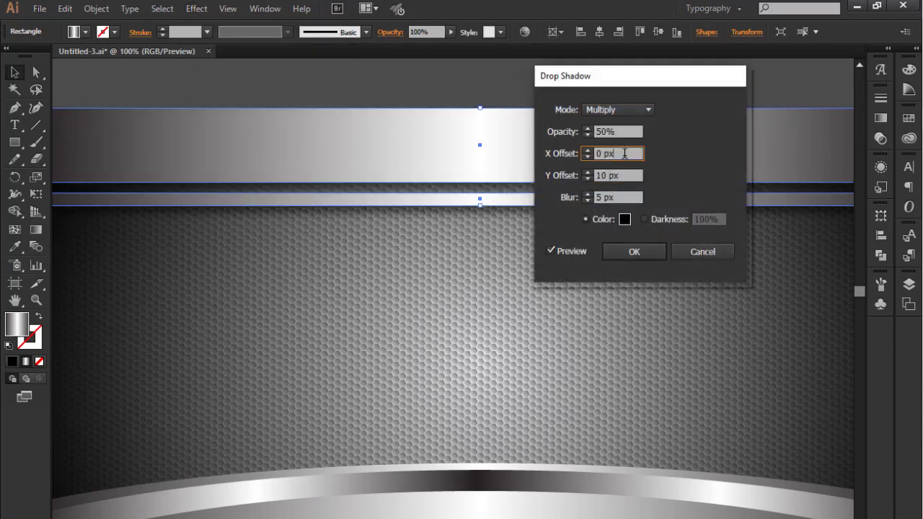
{"action": "left_click", "coordinate": [629, 251]}
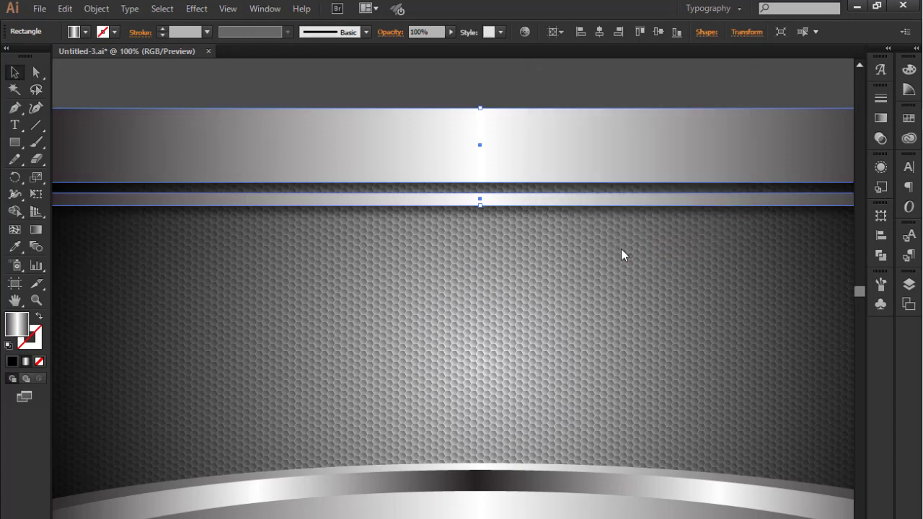
Step: Apply a Multiply drop shadow to the curved metallic band group with 50% opacity, 0 px X offset, -10 px Y offset and 5 px blur
{"action": "scroll", "coordinate": [455, 324], "scroll_direction": "down", "scroll_amount": 3}
{"action": "left_click", "coordinate": [458, 422]}
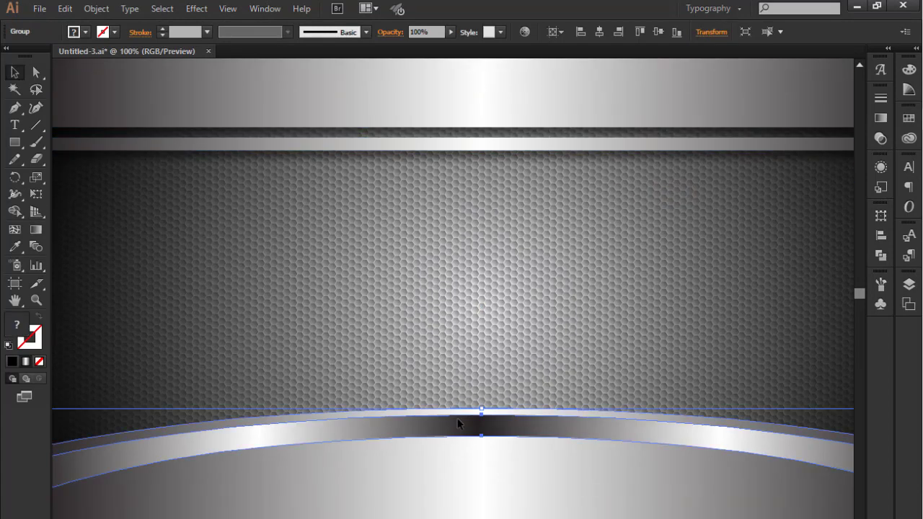
{"action": "scroll", "coordinate": [456, 415], "scroll_direction": "down", "scroll_amount": 4}
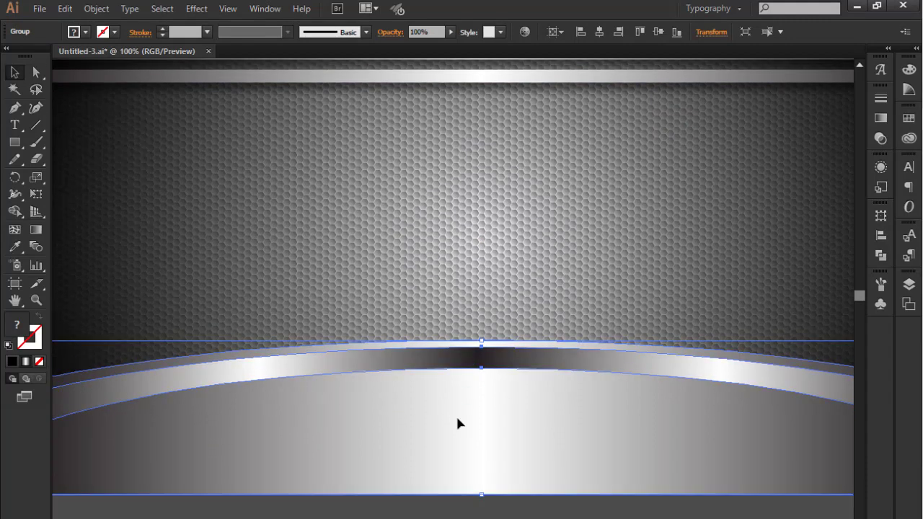
{"action": "scroll", "coordinate": [455, 414], "scroll_direction": "up", "scroll_amount": 1}
{"action": "left_click", "coordinate": [197, 8]}
{"action": "mouse_move", "coordinate": [274, 169]}
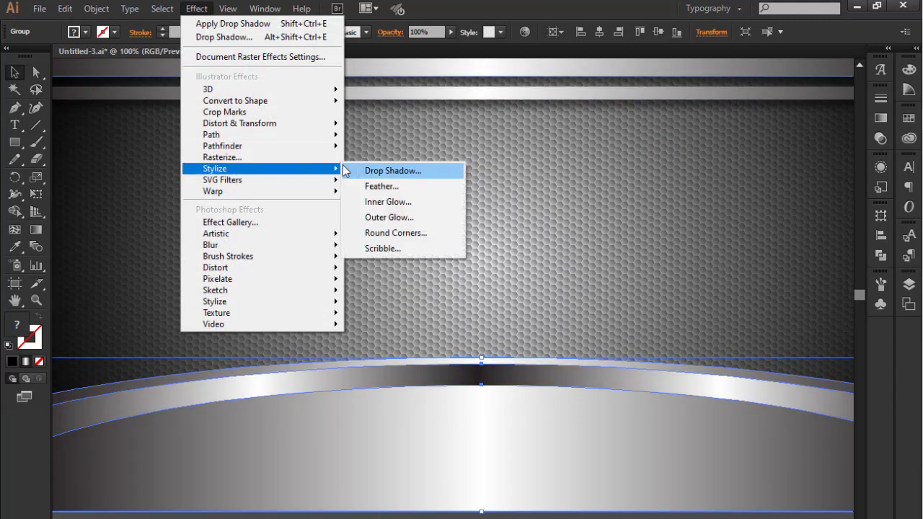
{"action": "left_click", "coordinate": [393, 171]}
{"action": "left_click", "coordinate": [596, 175]}
{"action": "type", "text": "-10"}
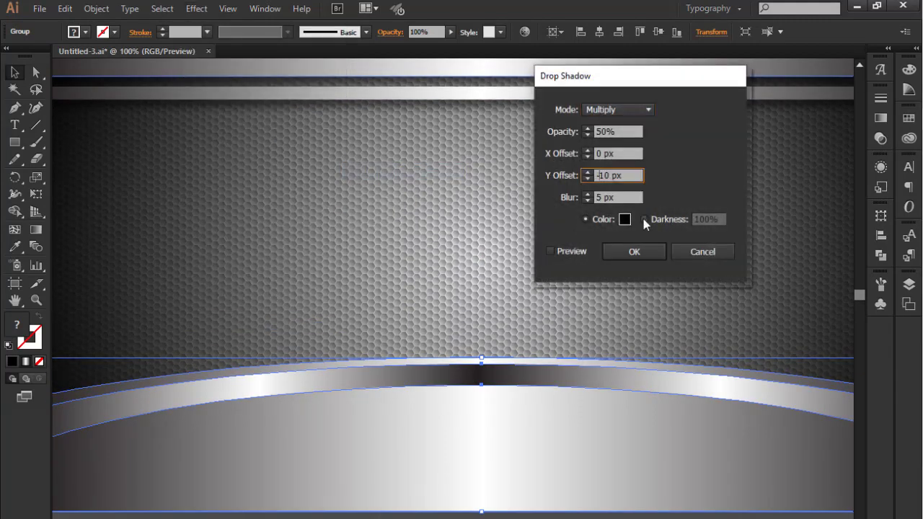
{"action": "left_click", "coordinate": [615, 153]}
{"action": "left_click", "coordinate": [551, 251]}
{"action": "left_click", "coordinate": [614, 257]}
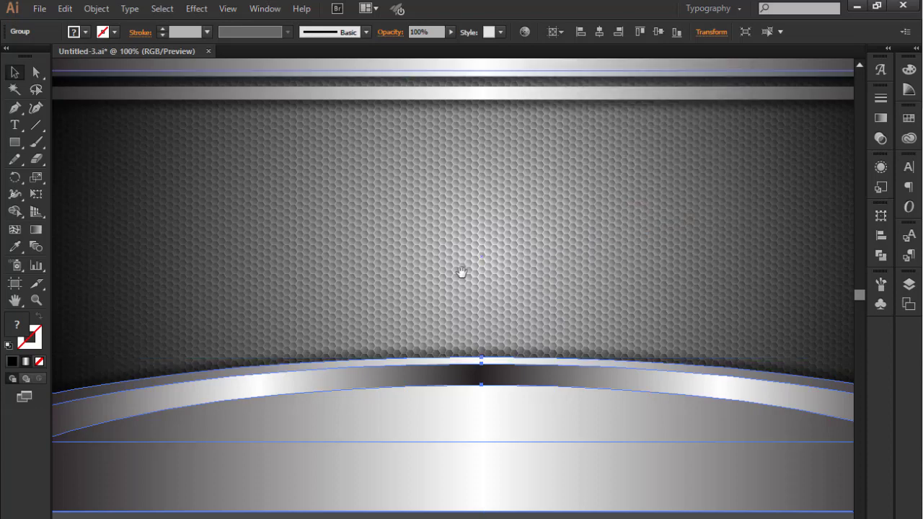
Step: Draw a new rectangle over all the artwork, matching the artboard exactly from corner to corner
{"action": "key", "text": "ctrl+minus"}
{"action": "left_click", "coordinate": [142, 271]}
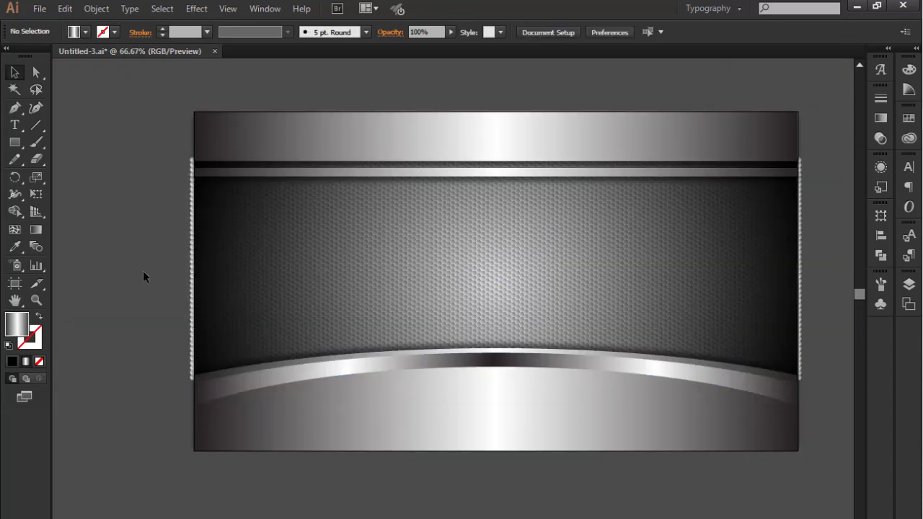
{"action": "left_click", "coordinate": [16, 144]}
{"action": "left_click", "coordinate": [68, 140]}
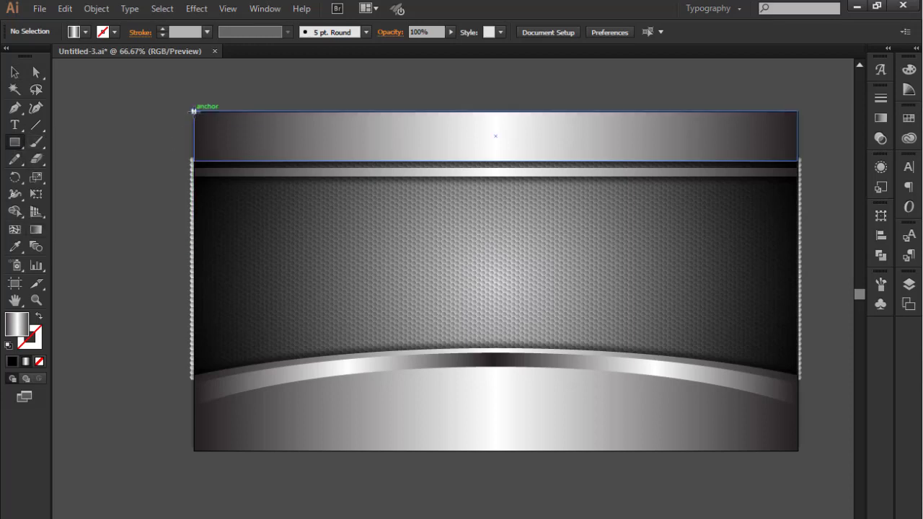
{"action": "left_click_drag", "start_coordinate": [193, 113], "coordinate": [798, 450]}
{"action": "left_click_drag", "start_coordinate": [797, 451], "coordinate": [798, 450]}
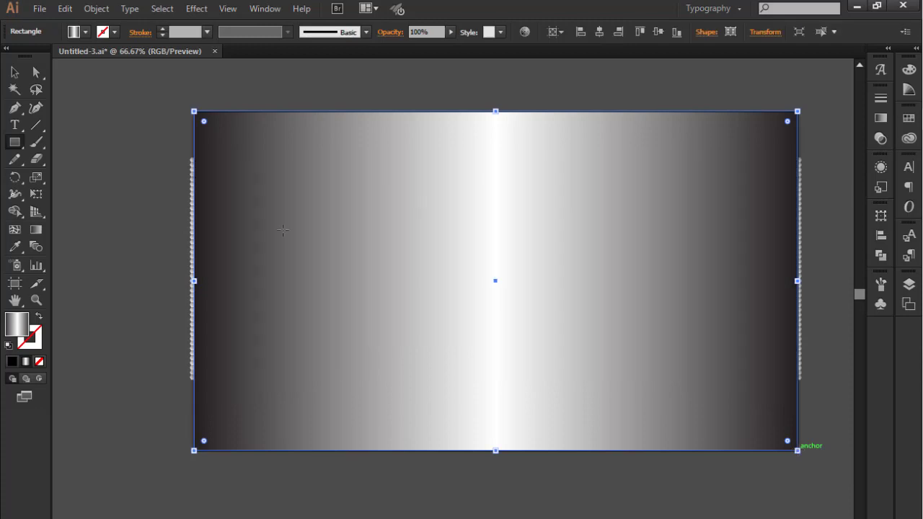
Step: Select all the artwork with the new rectangle and make a clipping mask that trims the honeycomb to the artboard
{"action": "left_click", "coordinate": [15, 72]}
{"action": "left_click_drag", "start_coordinate": [147, 95], "coordinate": [814, 454]}
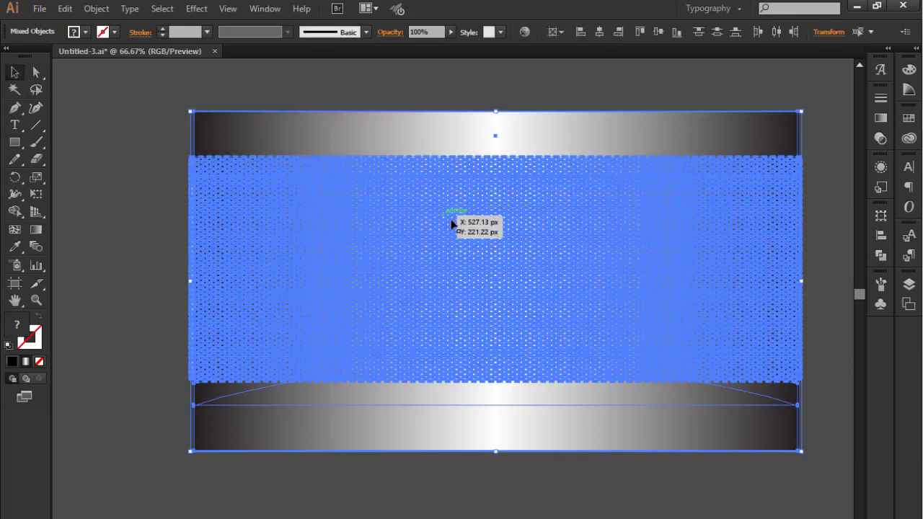
{"action": "right_click", "coordinate": [428, 209]}
{"action": "left_click", "coordinate": [494, 292]}
{"action": "left_click", "coordinate": [434, 483]}
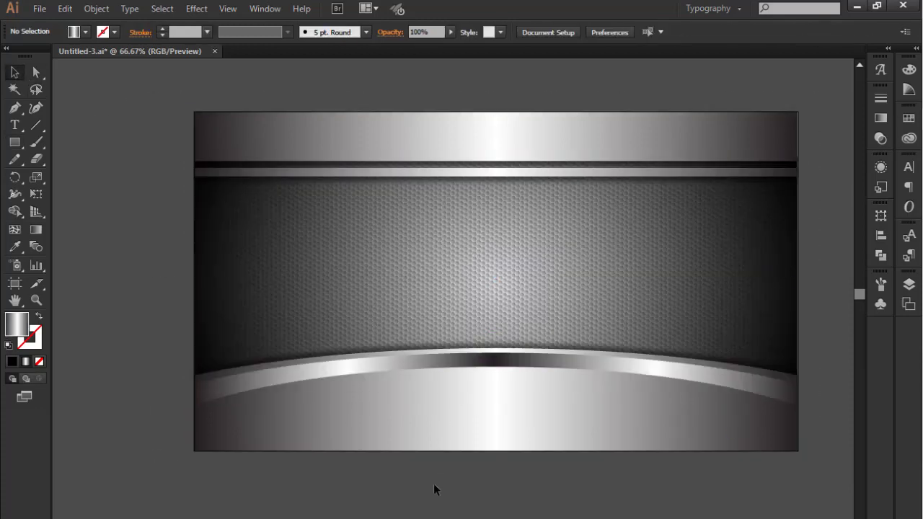
{"action": "key", "text": "ctrl+1"}
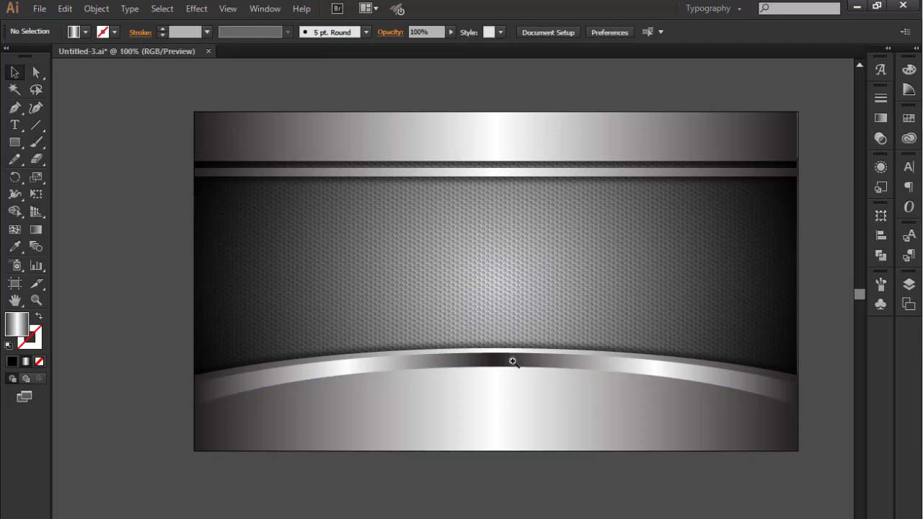
{"action": "left_click_drag", "start_coordinate": [577, 295], "coordinate": [462, 316]}
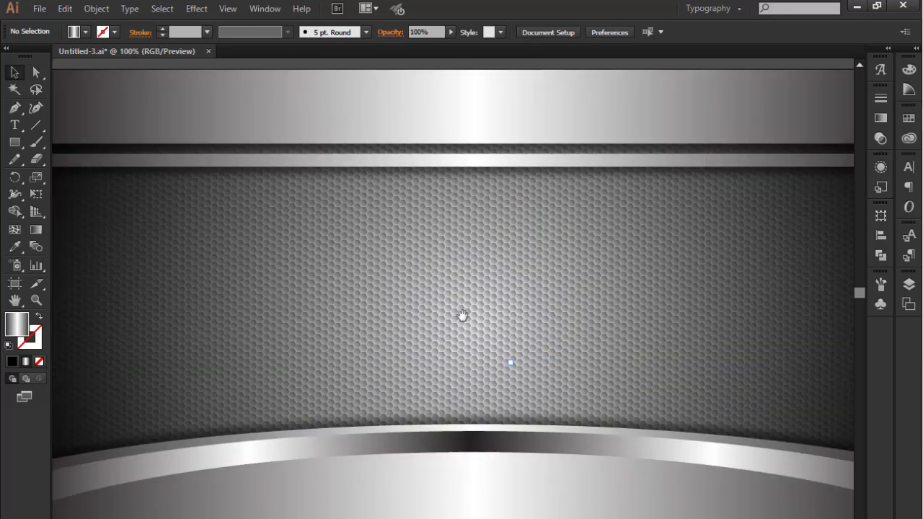
{"action": "key", "text": "ctrl+minus"}
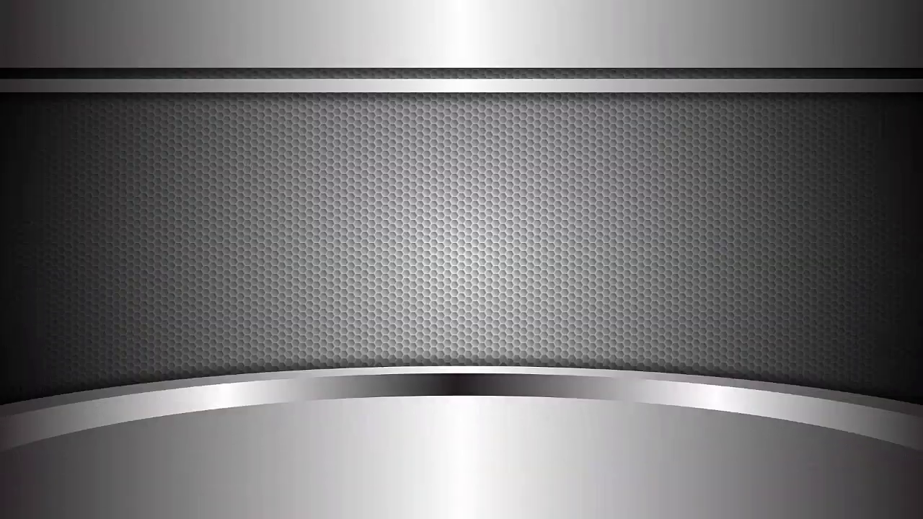